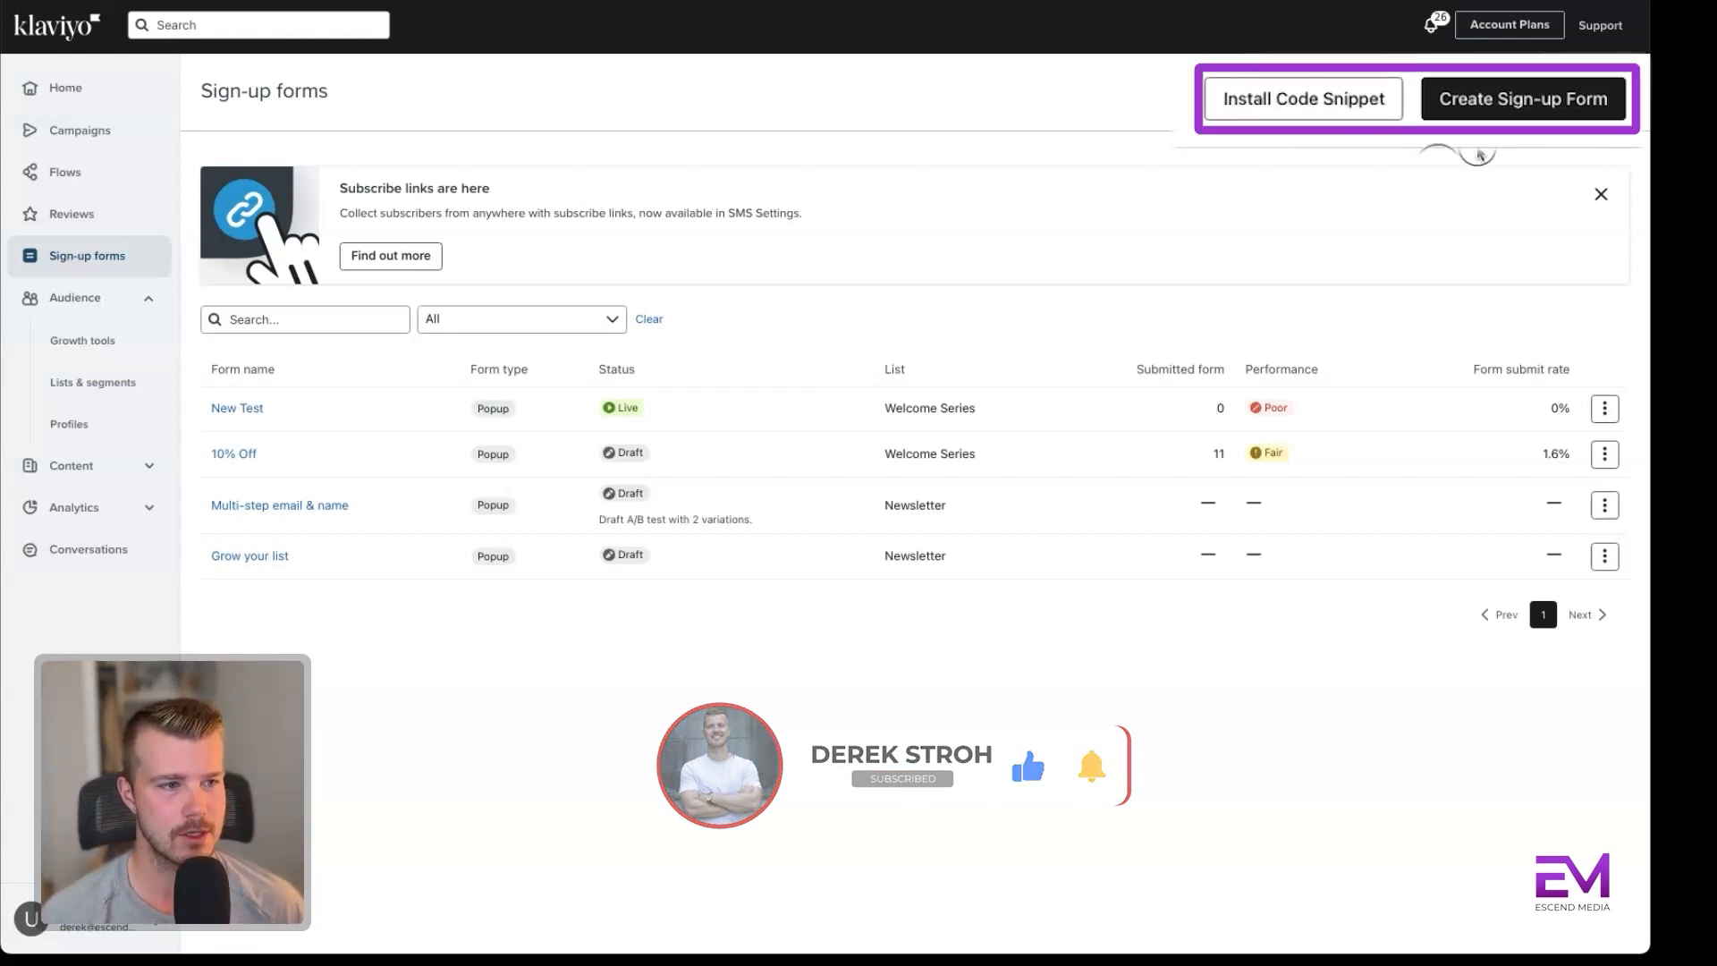
Start creating a new sign-up form, look over the available templates and choose to build it from scratch.
left_click(1552, 95)
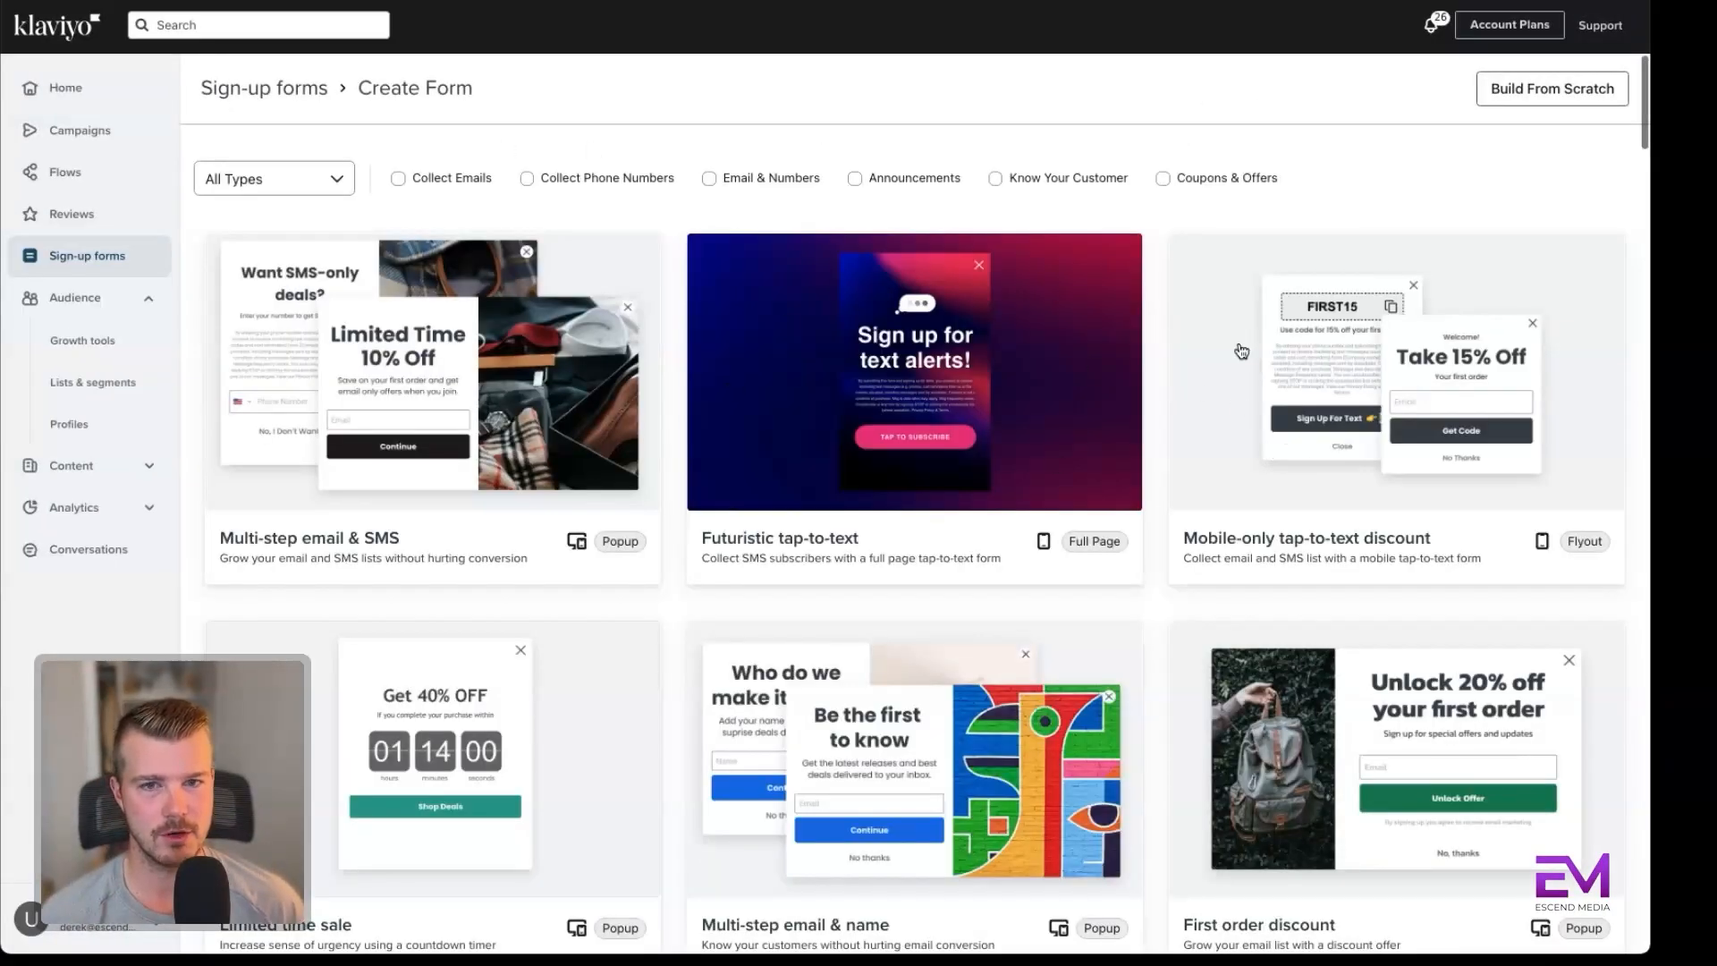
scroll(1033, 492, "down", 3)
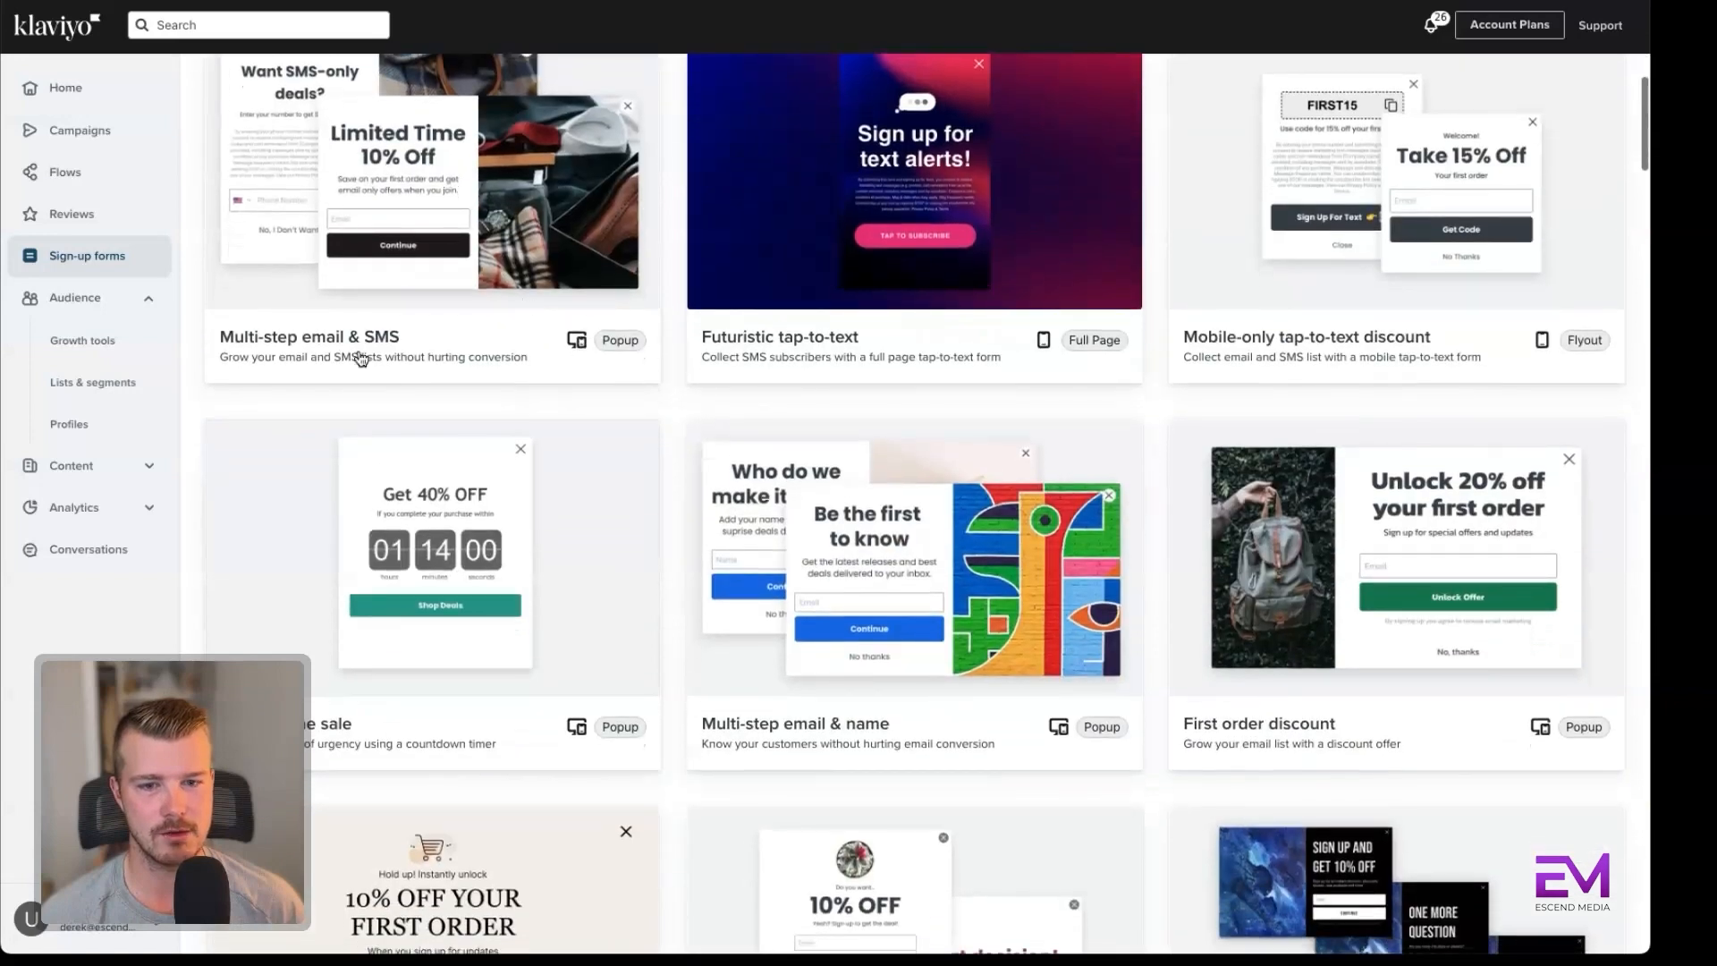
scroll(344, 360, "up", 2)
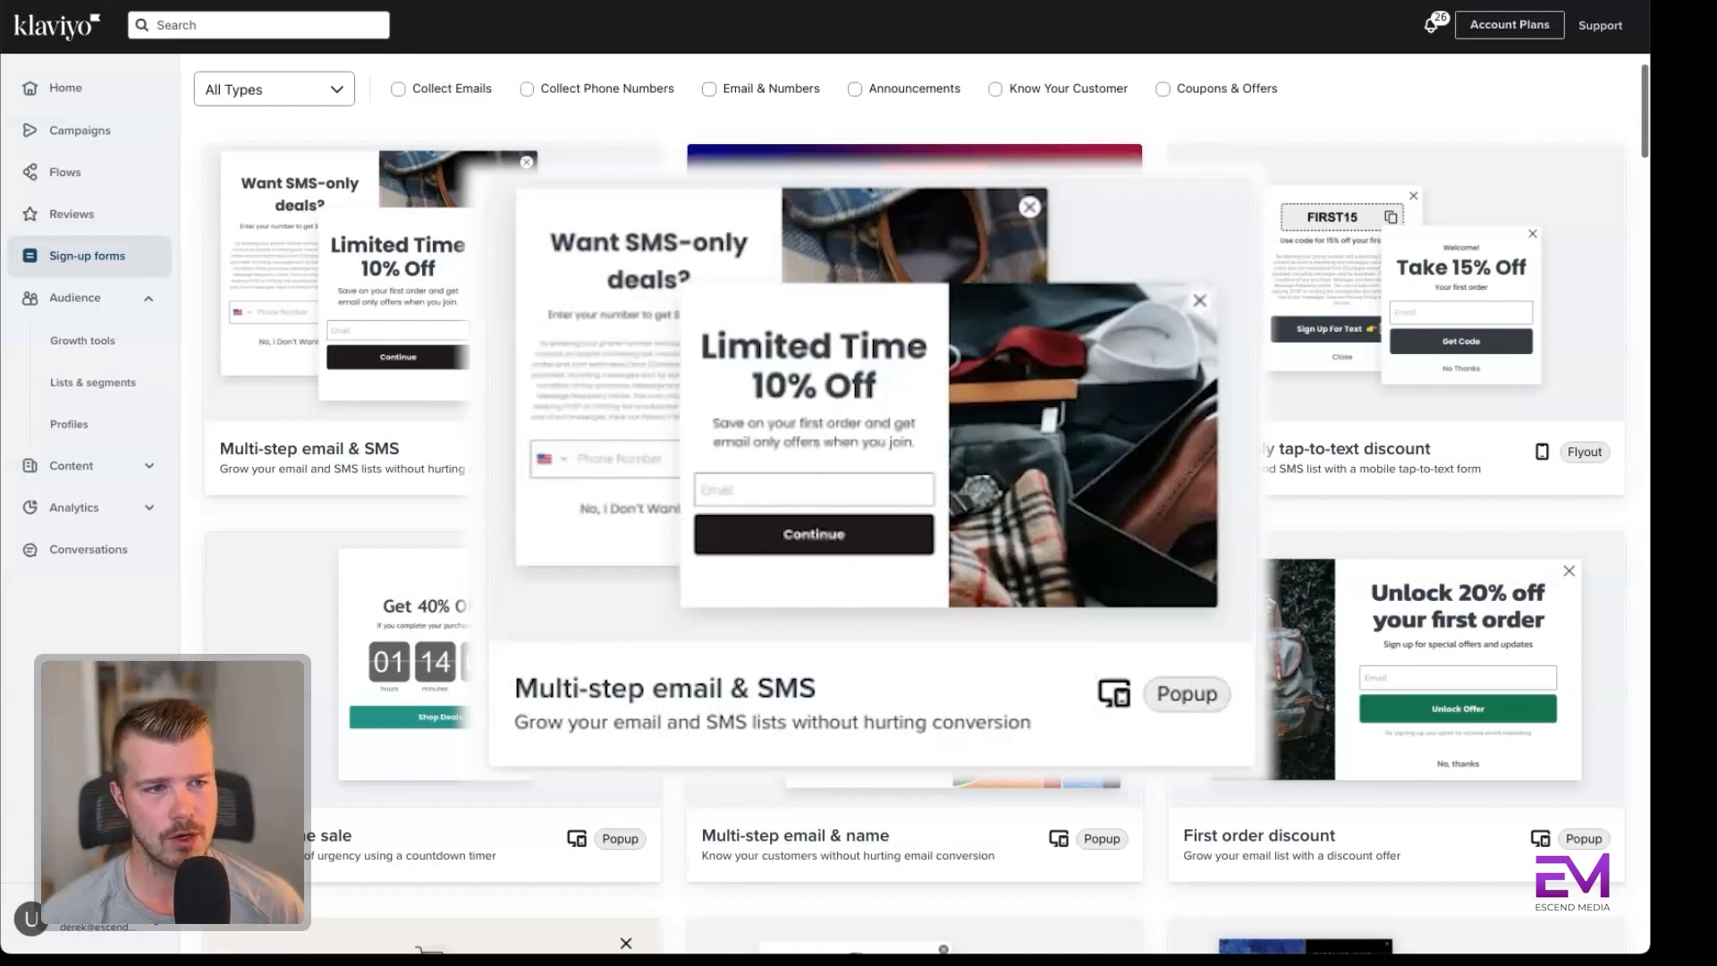
scroll(1542, 90, "up", 1)
left_click(1553, 88)
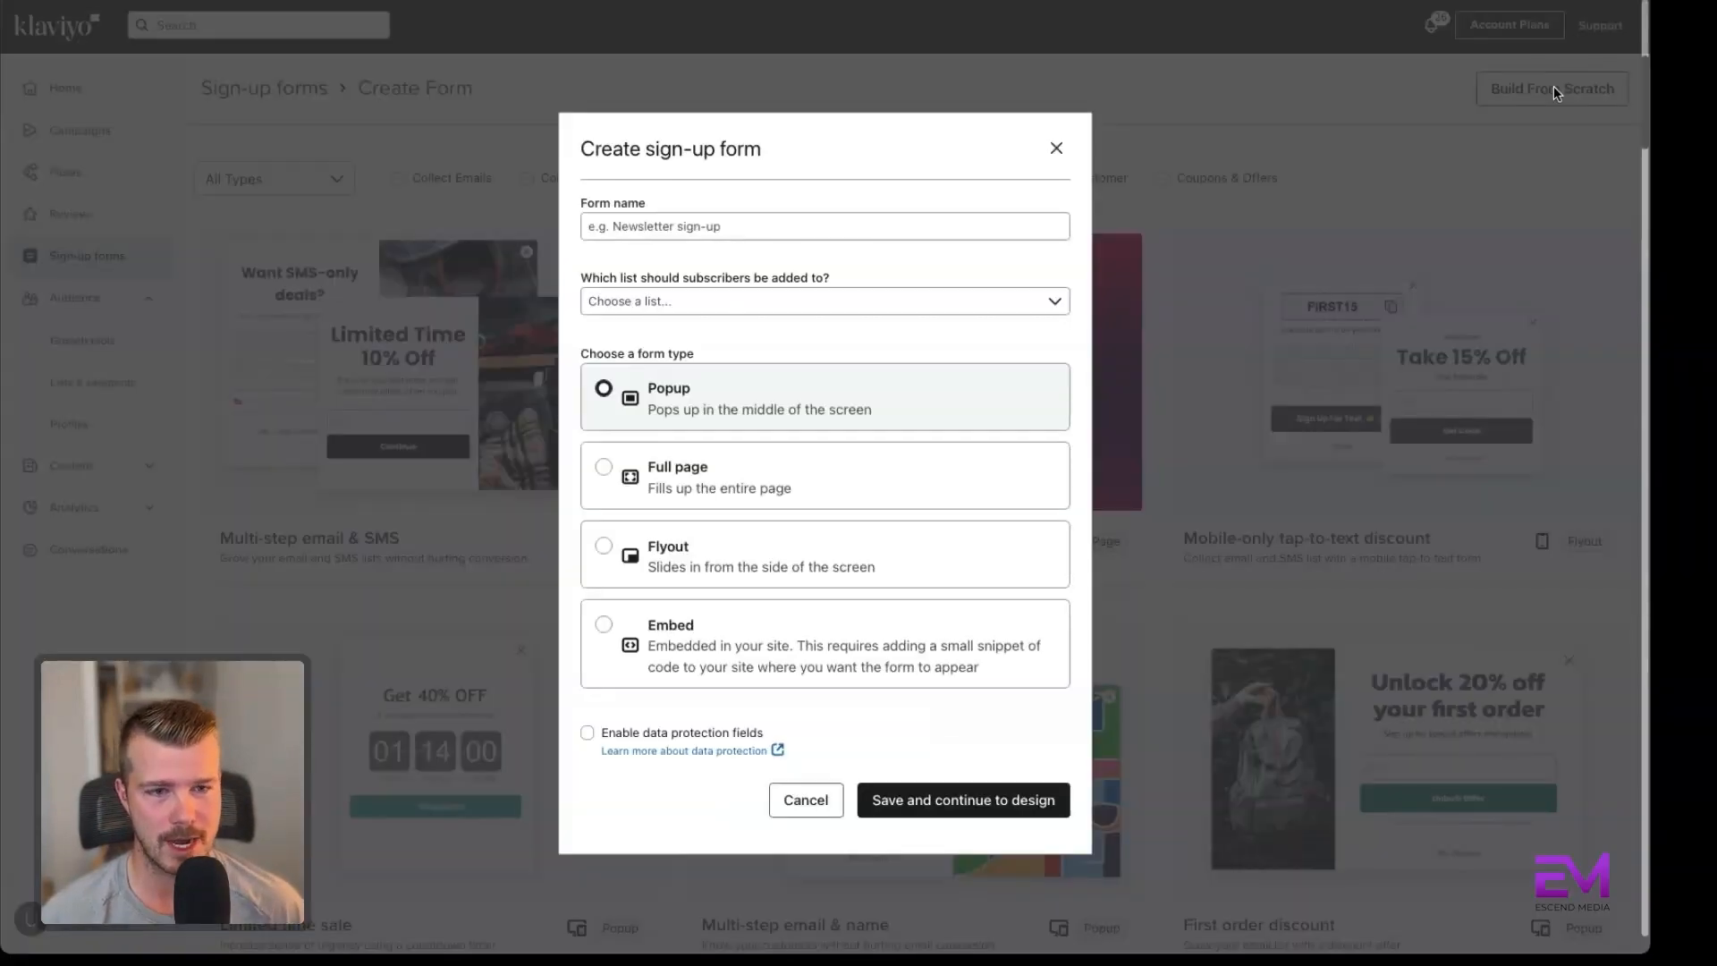
Name the popup form Testing 2, assign its subscribers to the Newsletter list, and save it to continue to design.
left_click(656, 225)
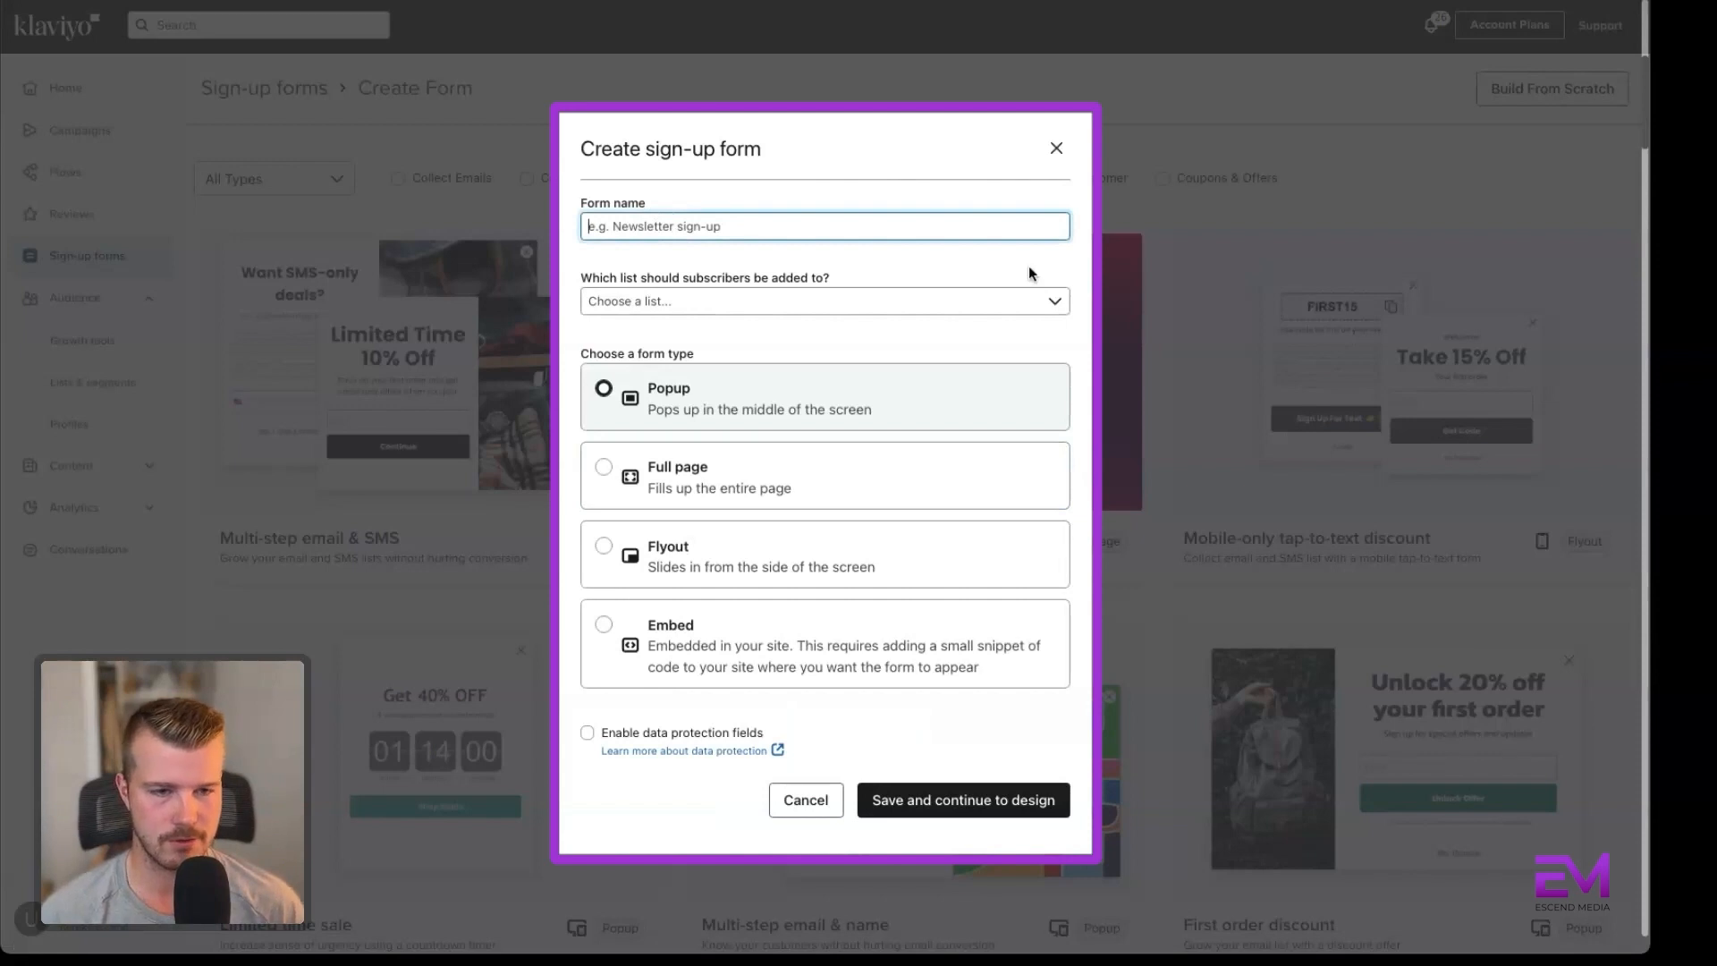
type("Testing 2")
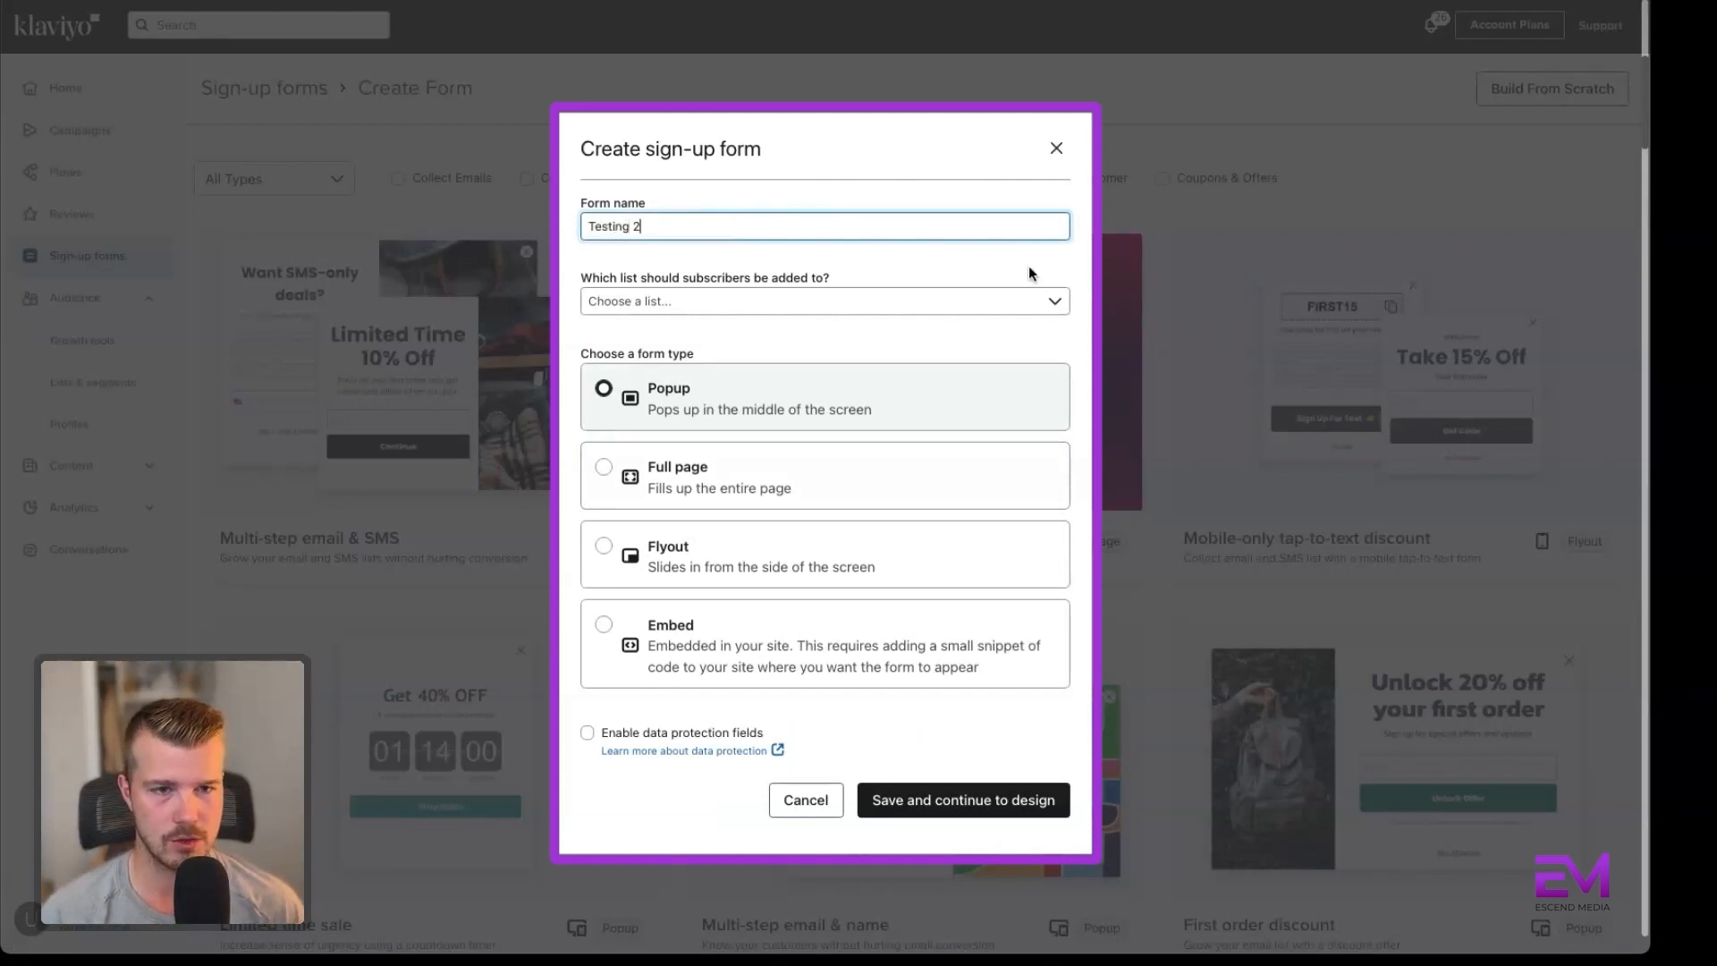
left_click(993, 302)
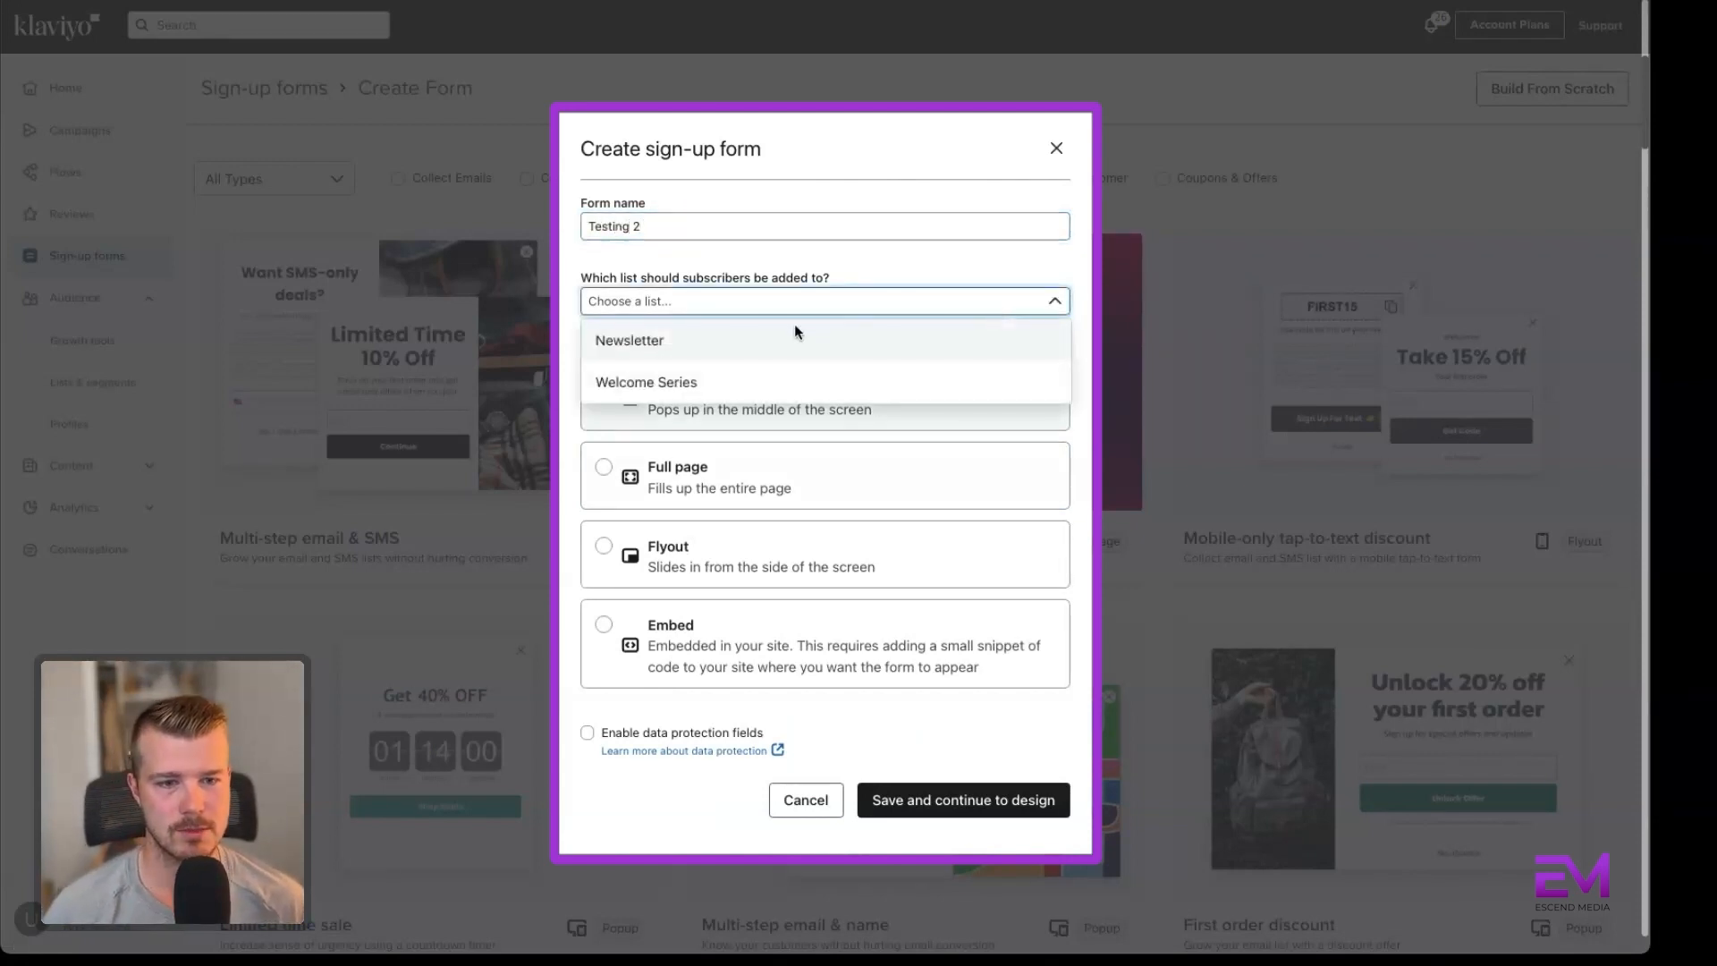
left_click(694, 348)
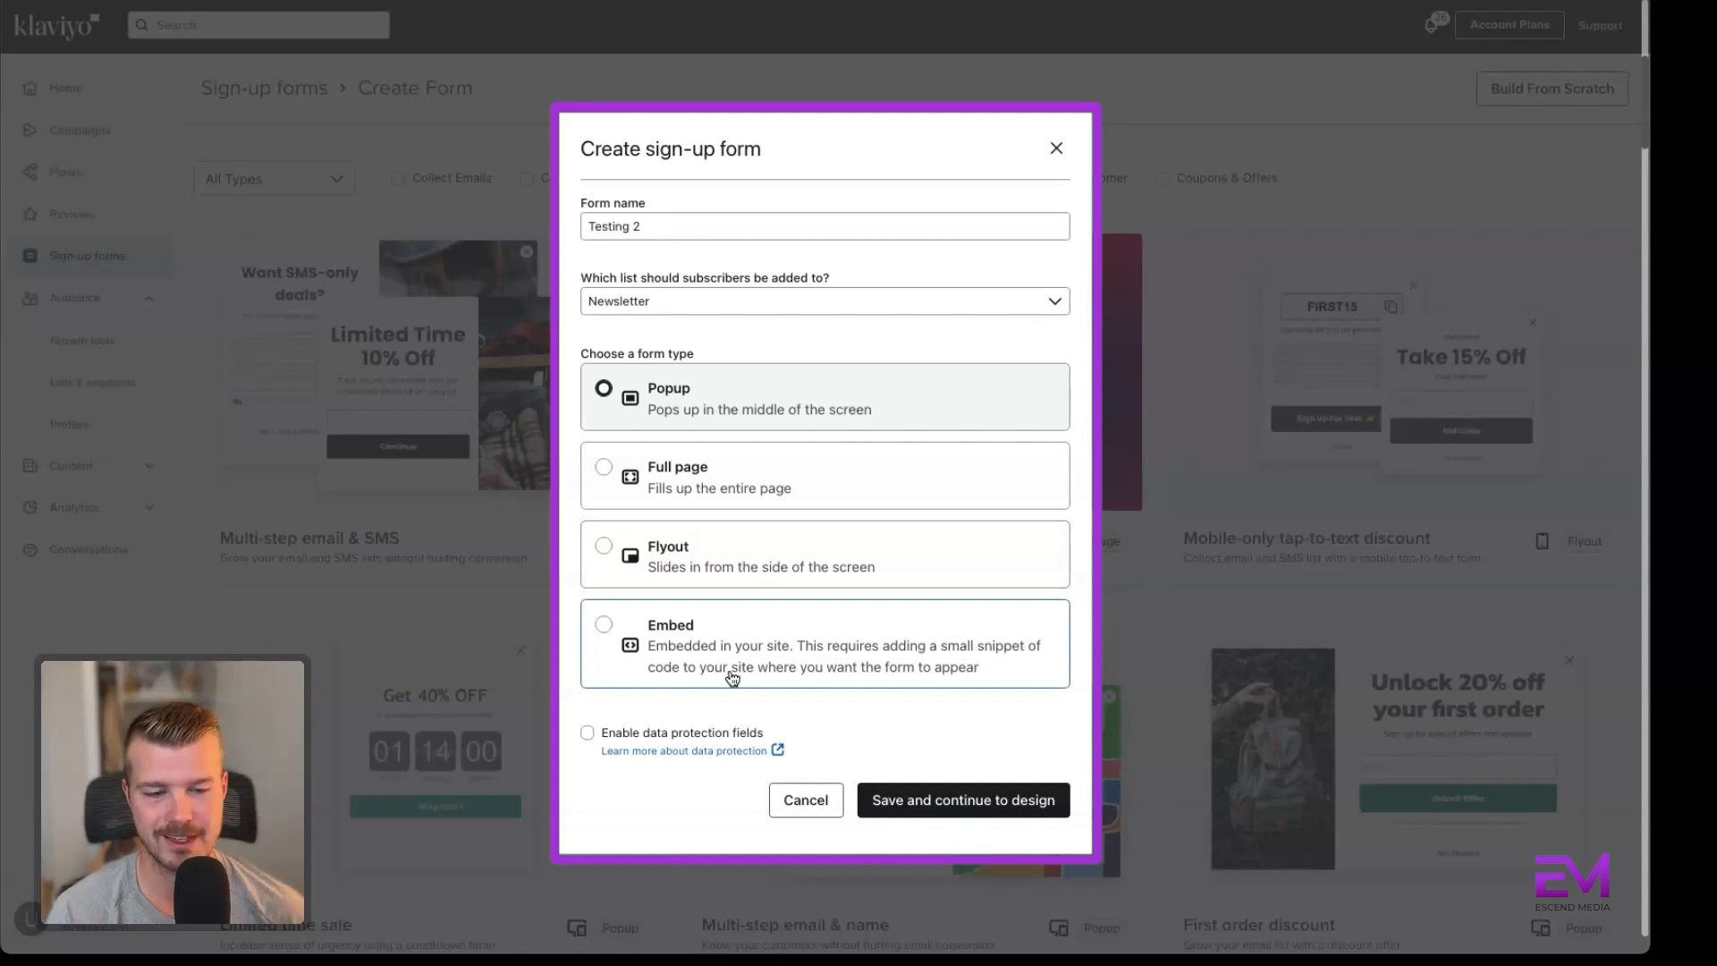
left_click(929, 802)
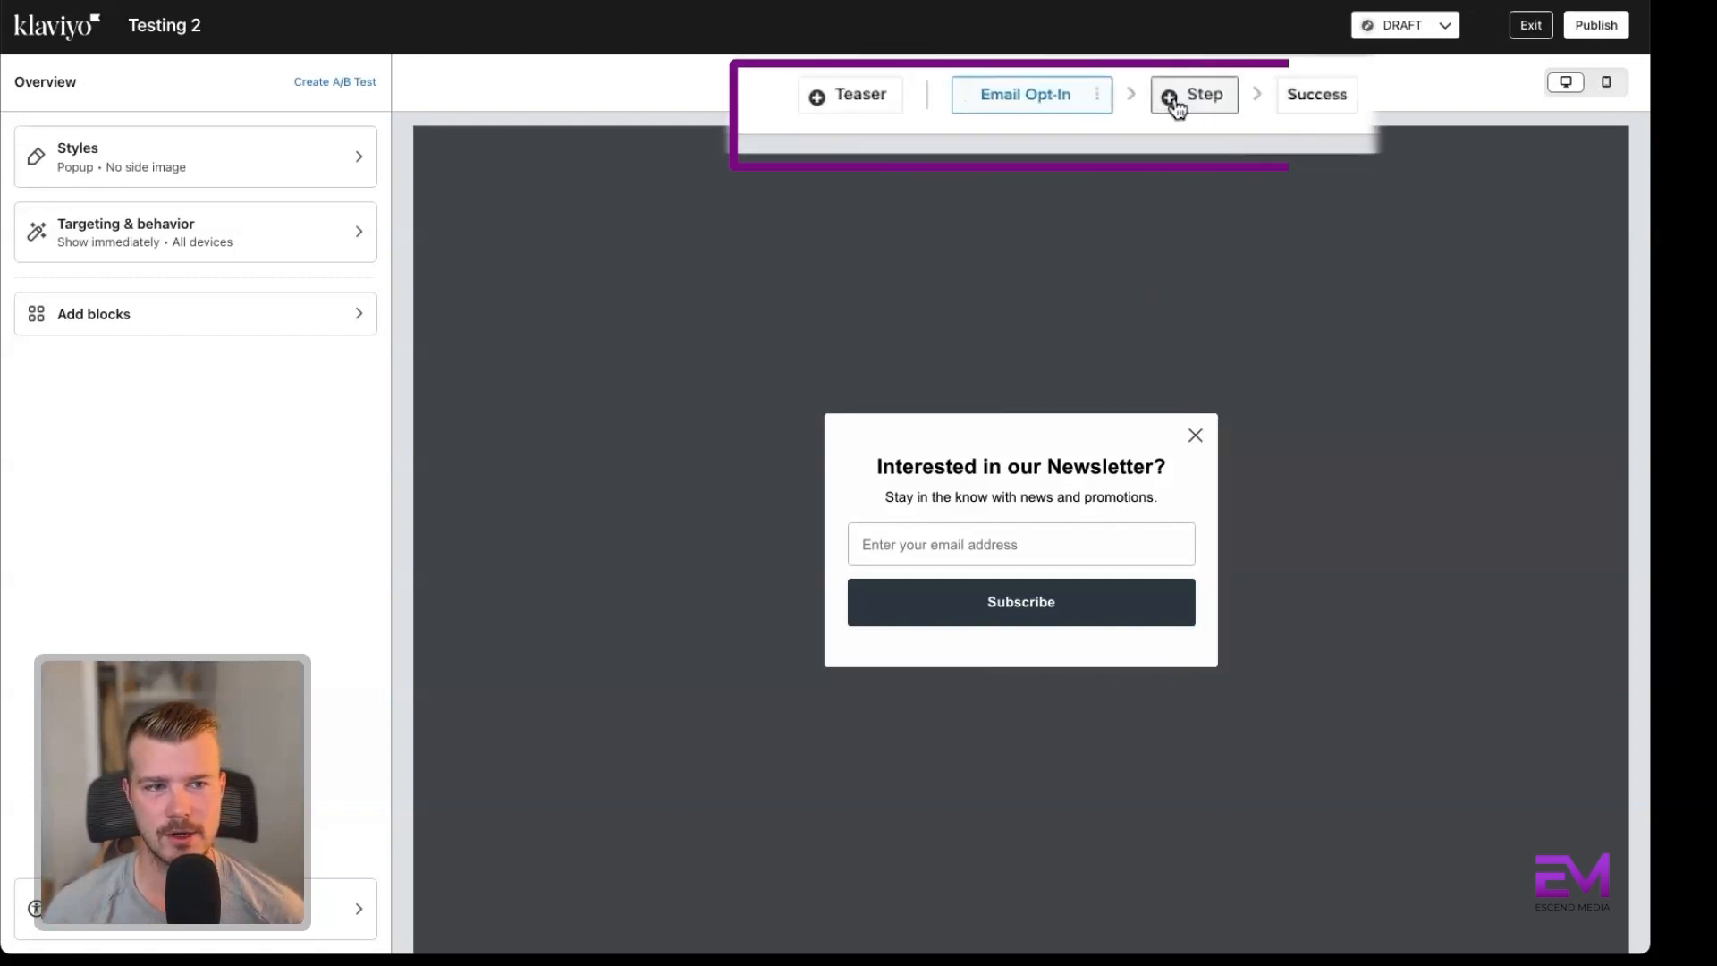
Review the step types that can be added to the form and add a Blank Step after Email Opt-In.
left_click(1083, 84)
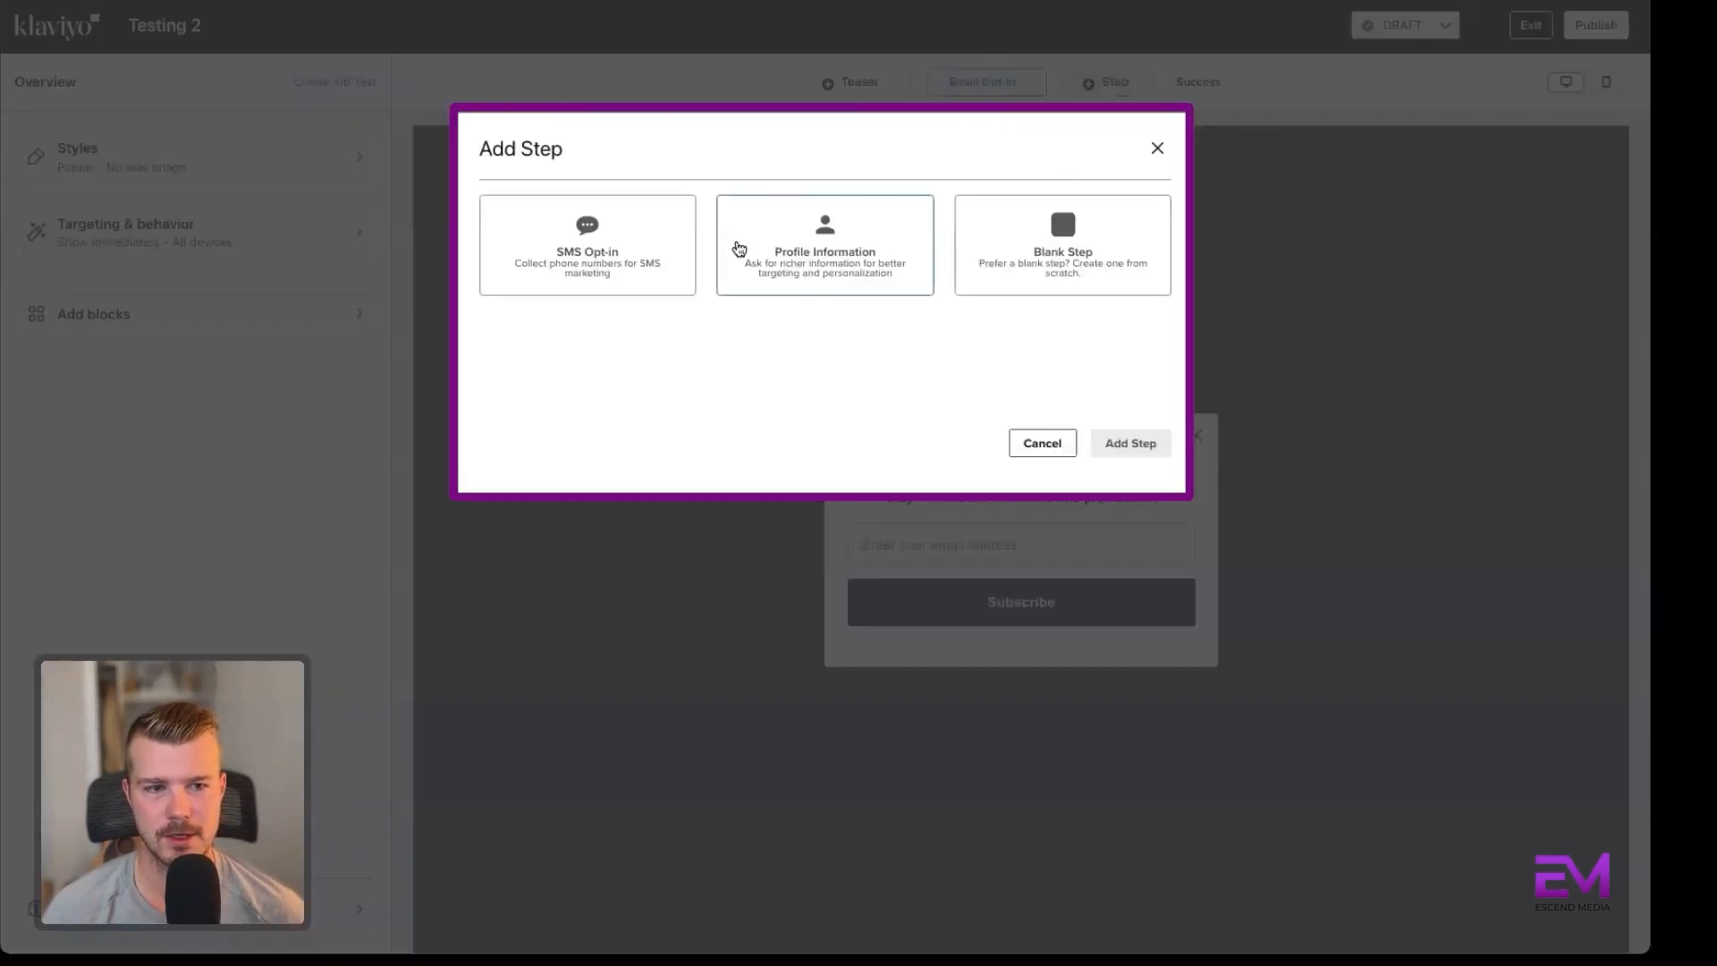
left_click(1158, 149)
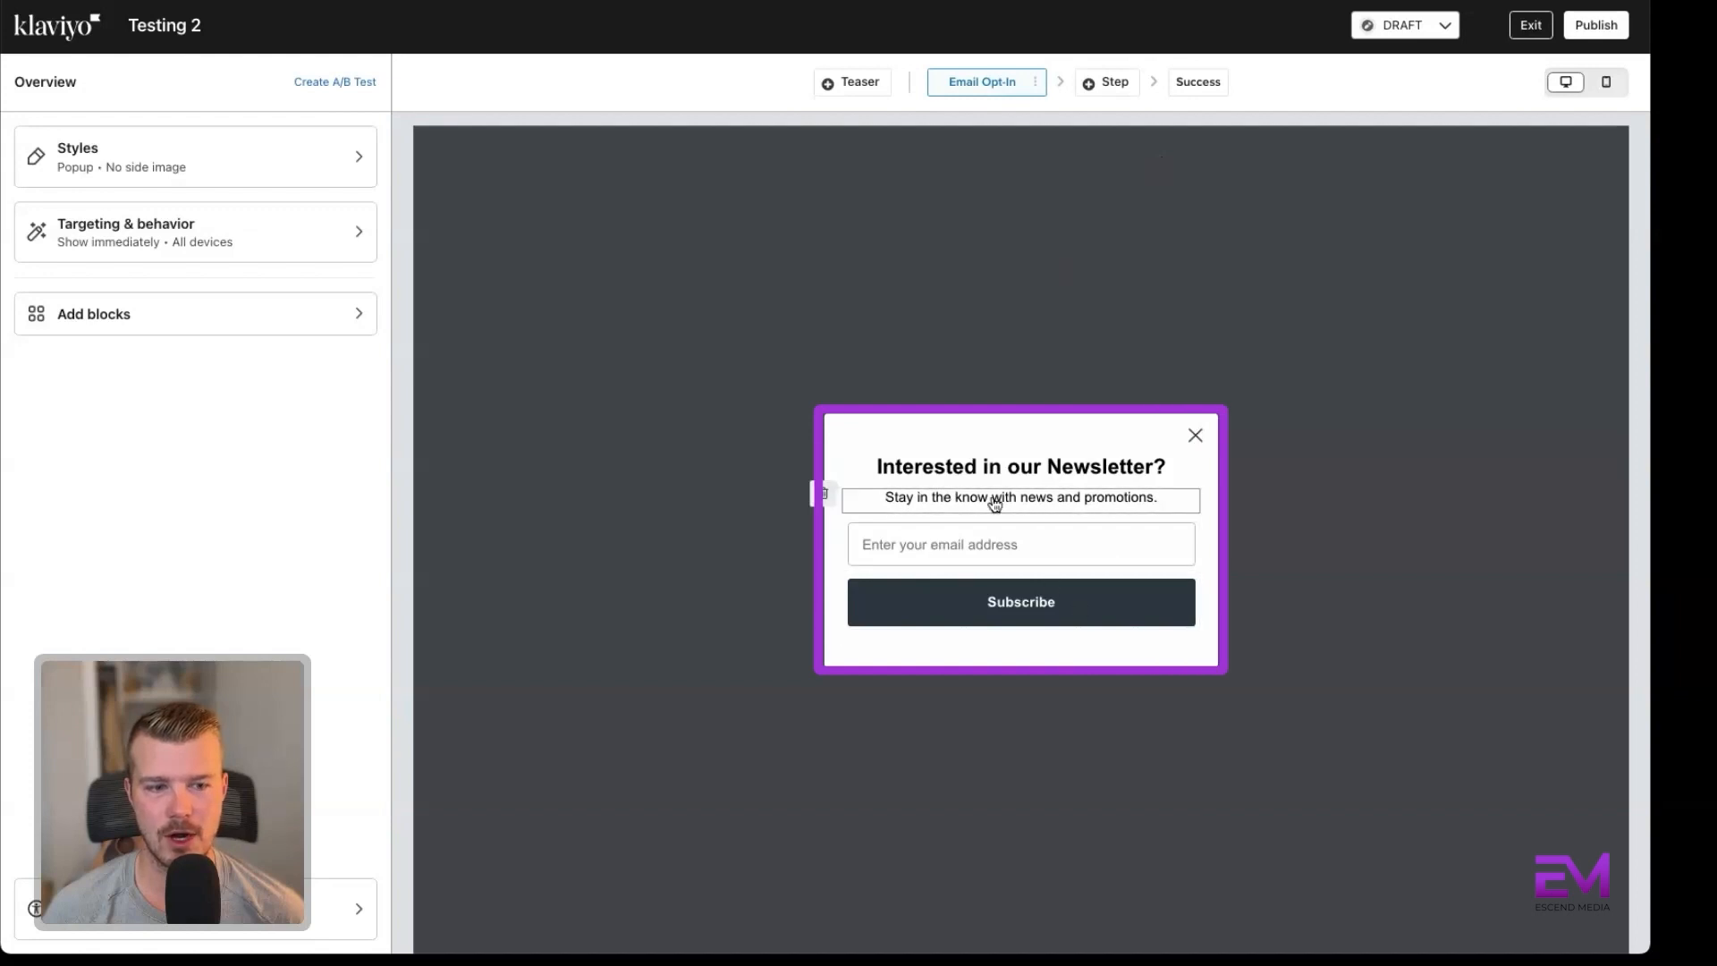
left_click(1113, 83)
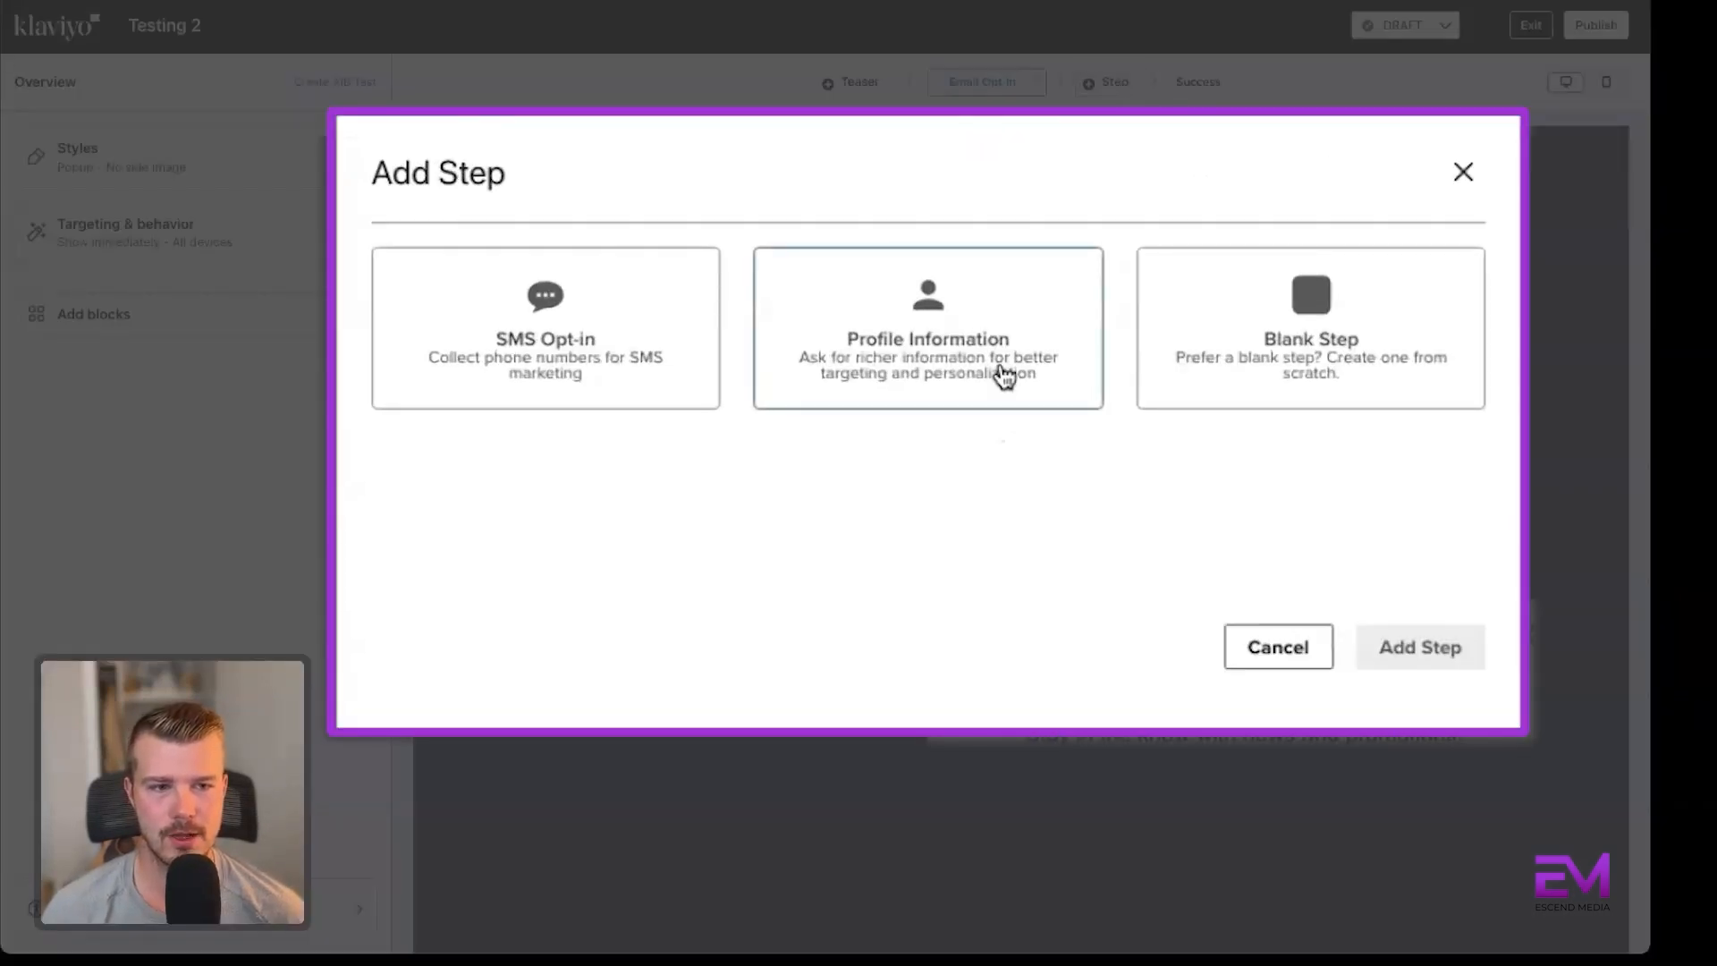
left_click(631, 362)
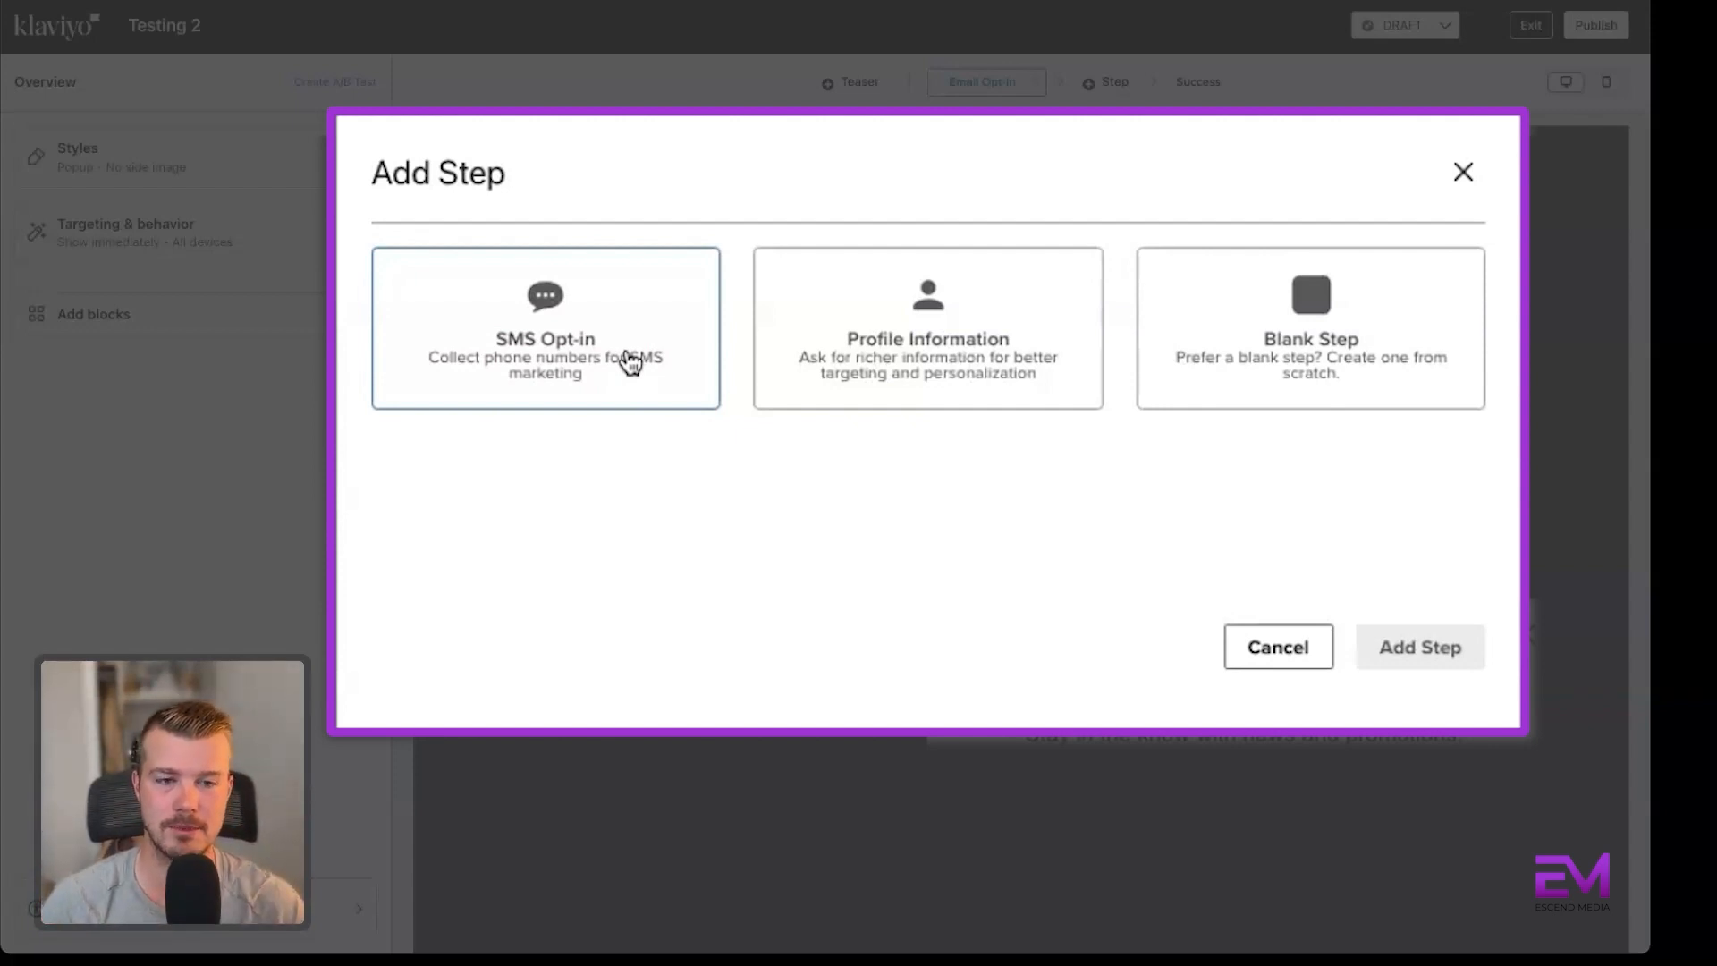
left_click(1028, 352)
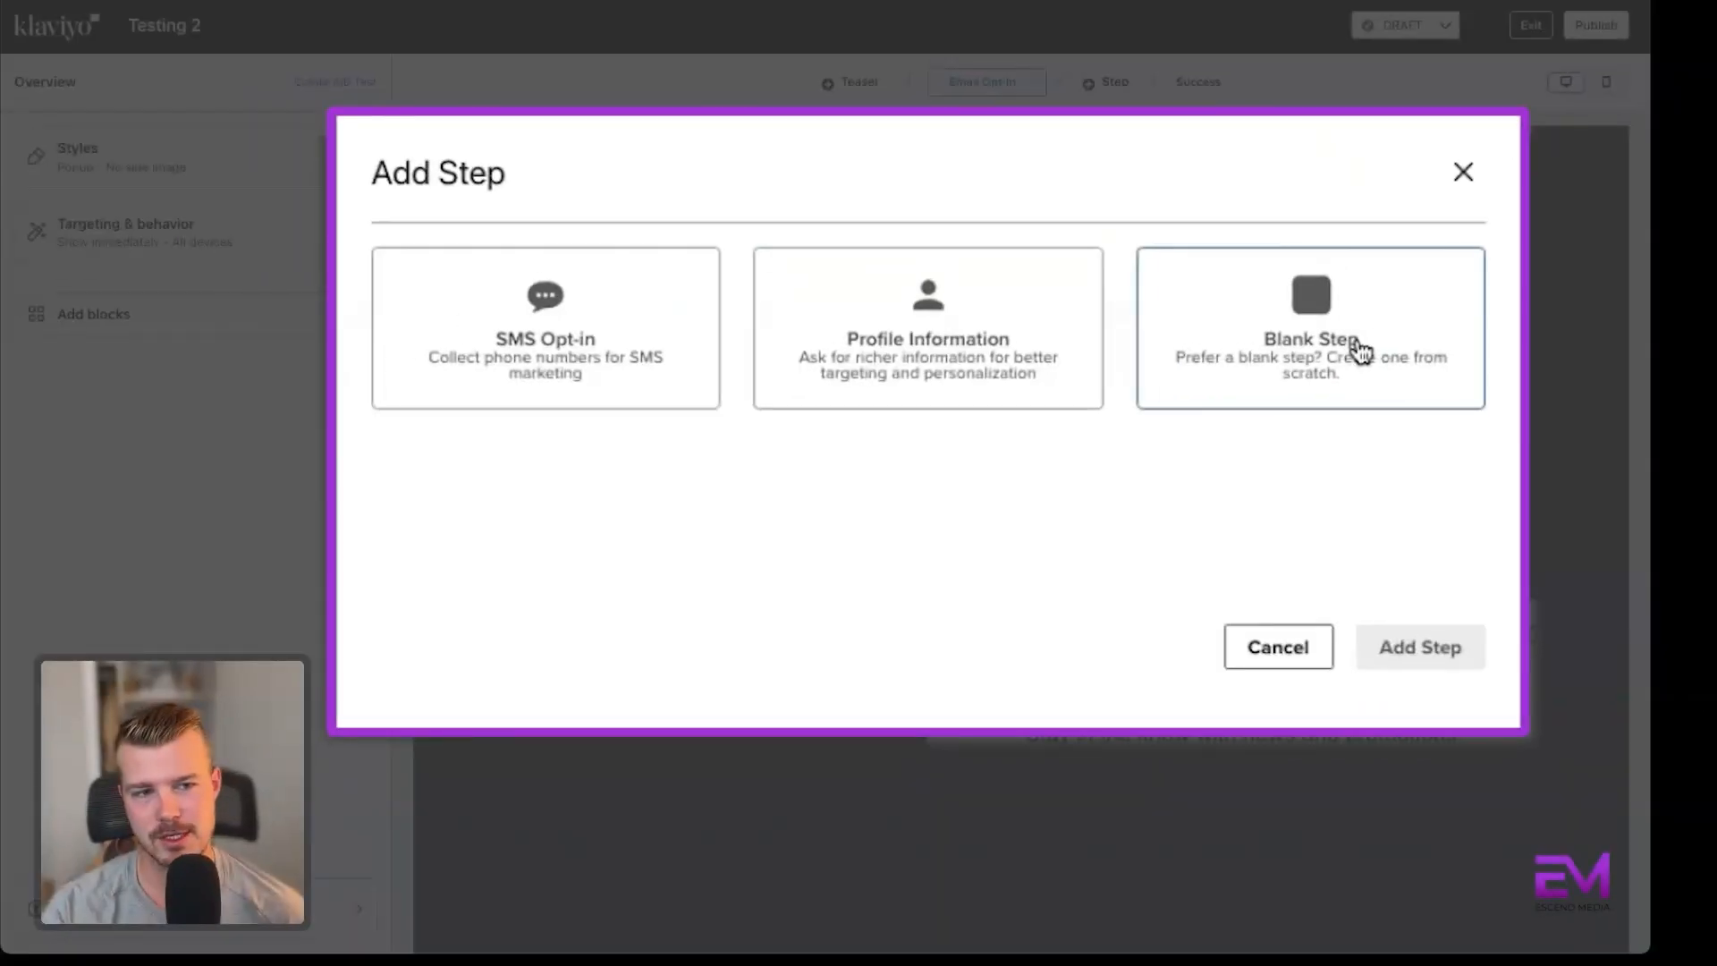
left_click(1357, 348)
left_click(1423, 646)
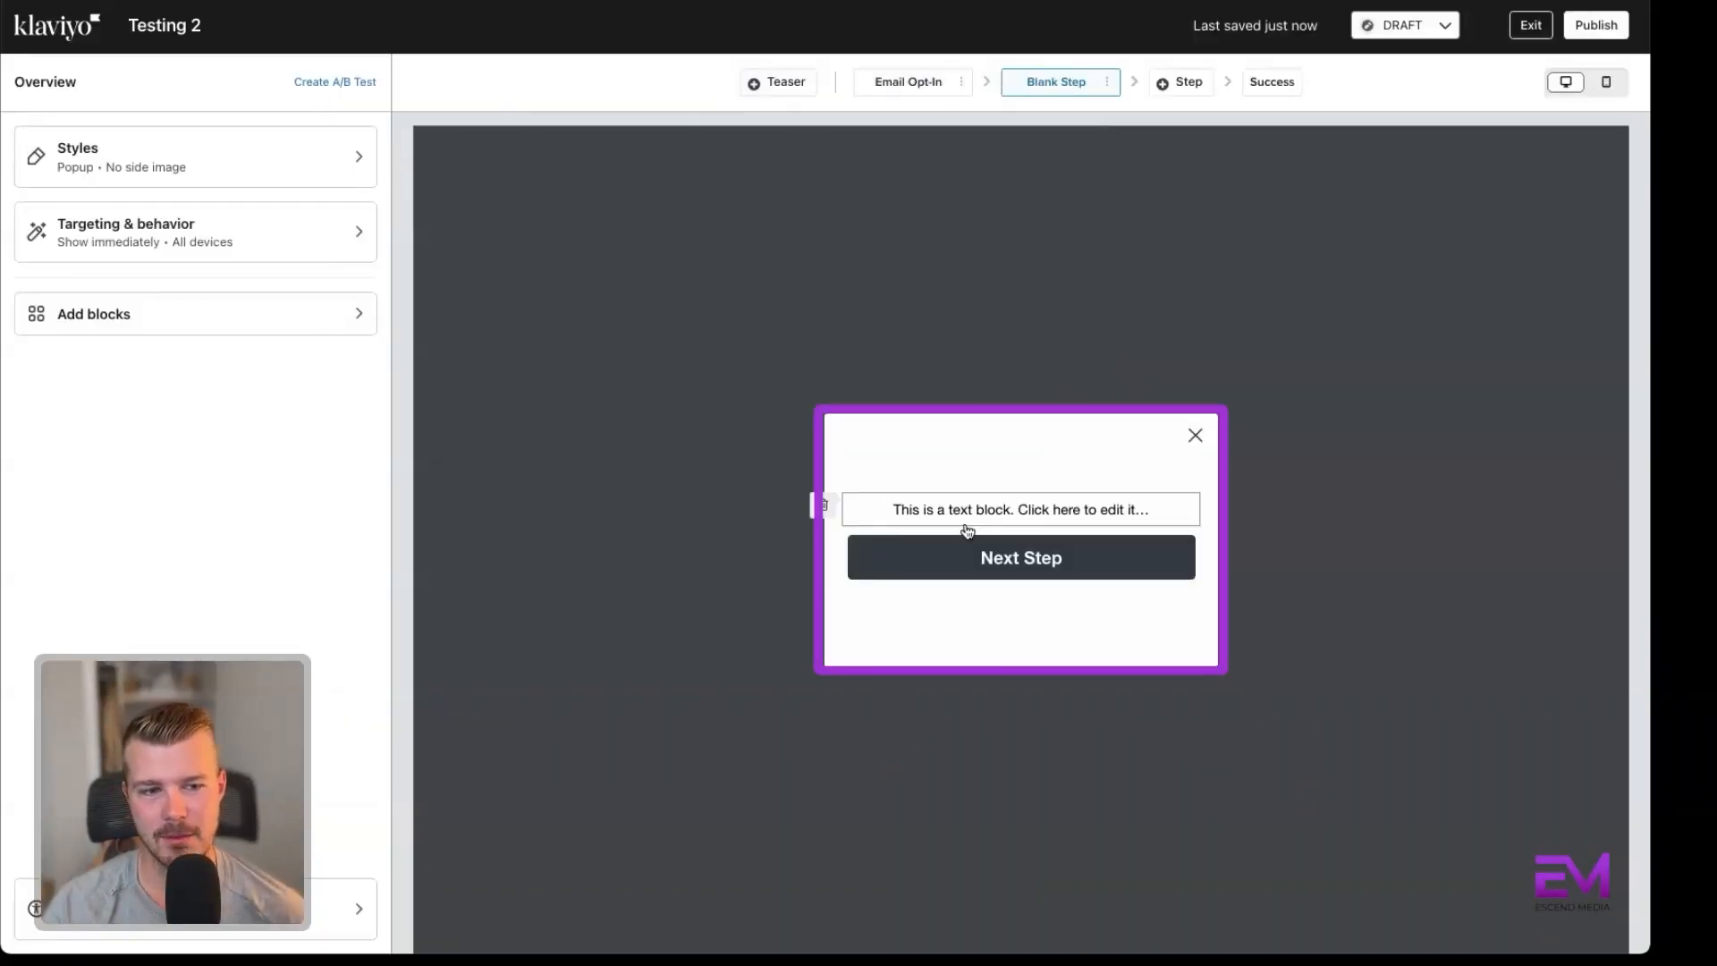
Look over the blocks available for the Blank Step and delete that step from the form.
left_click(166, 314)
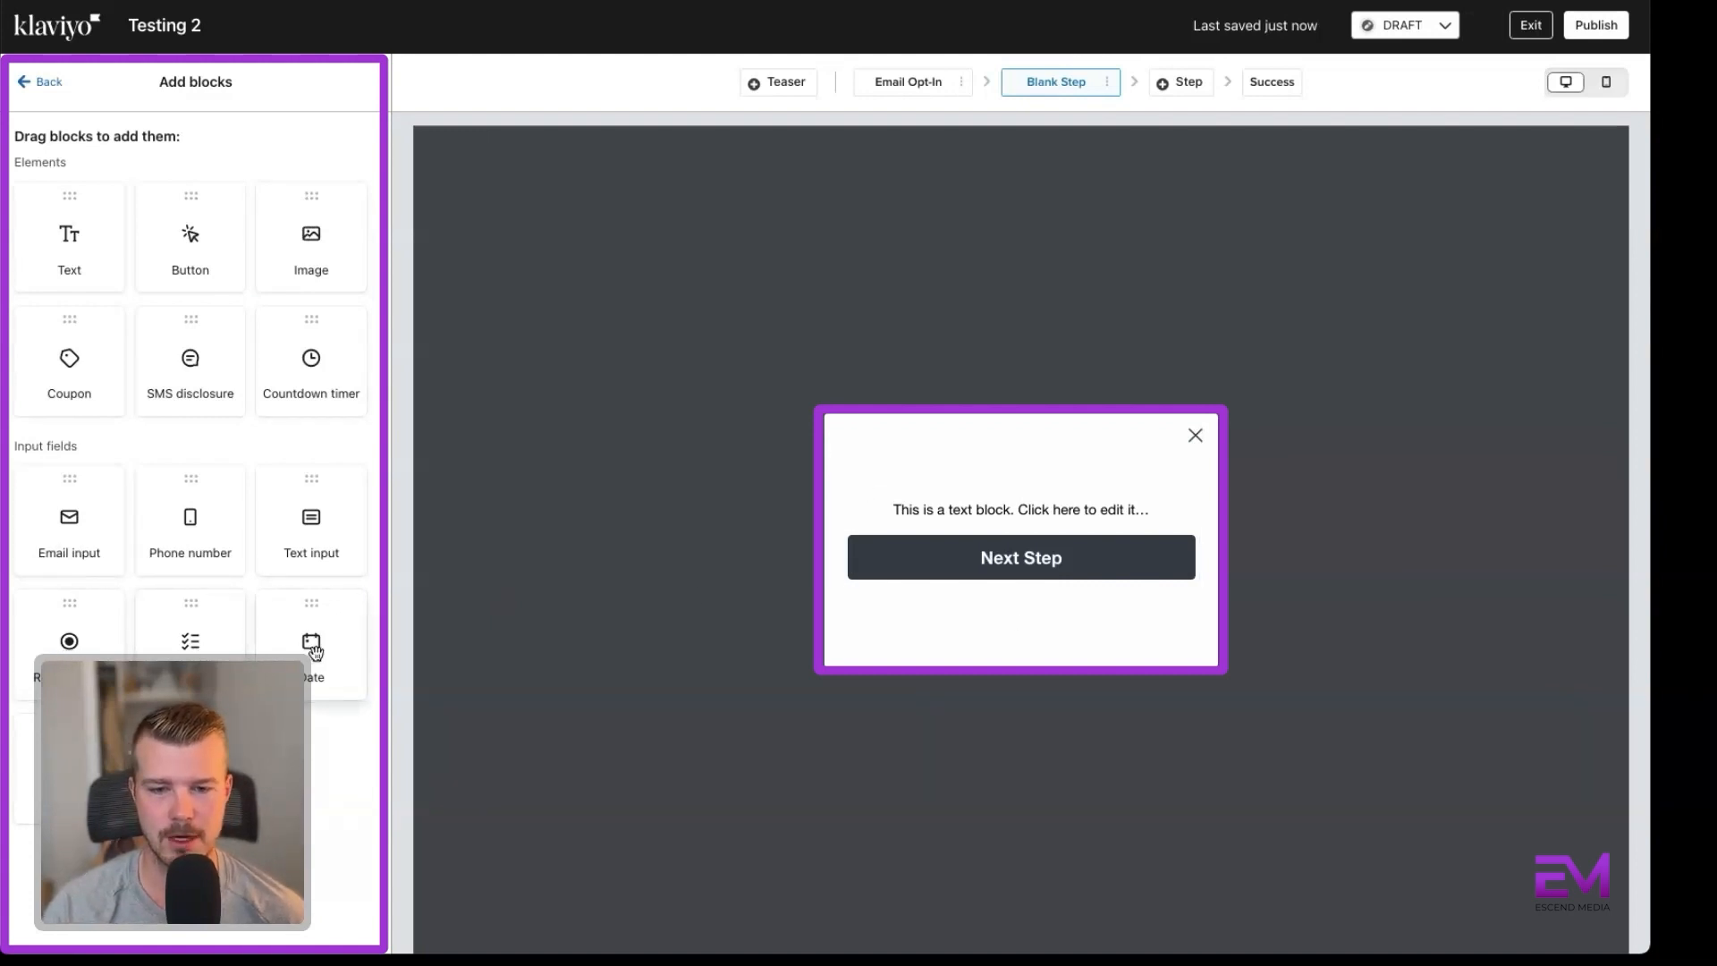
left_click(1109, 84)
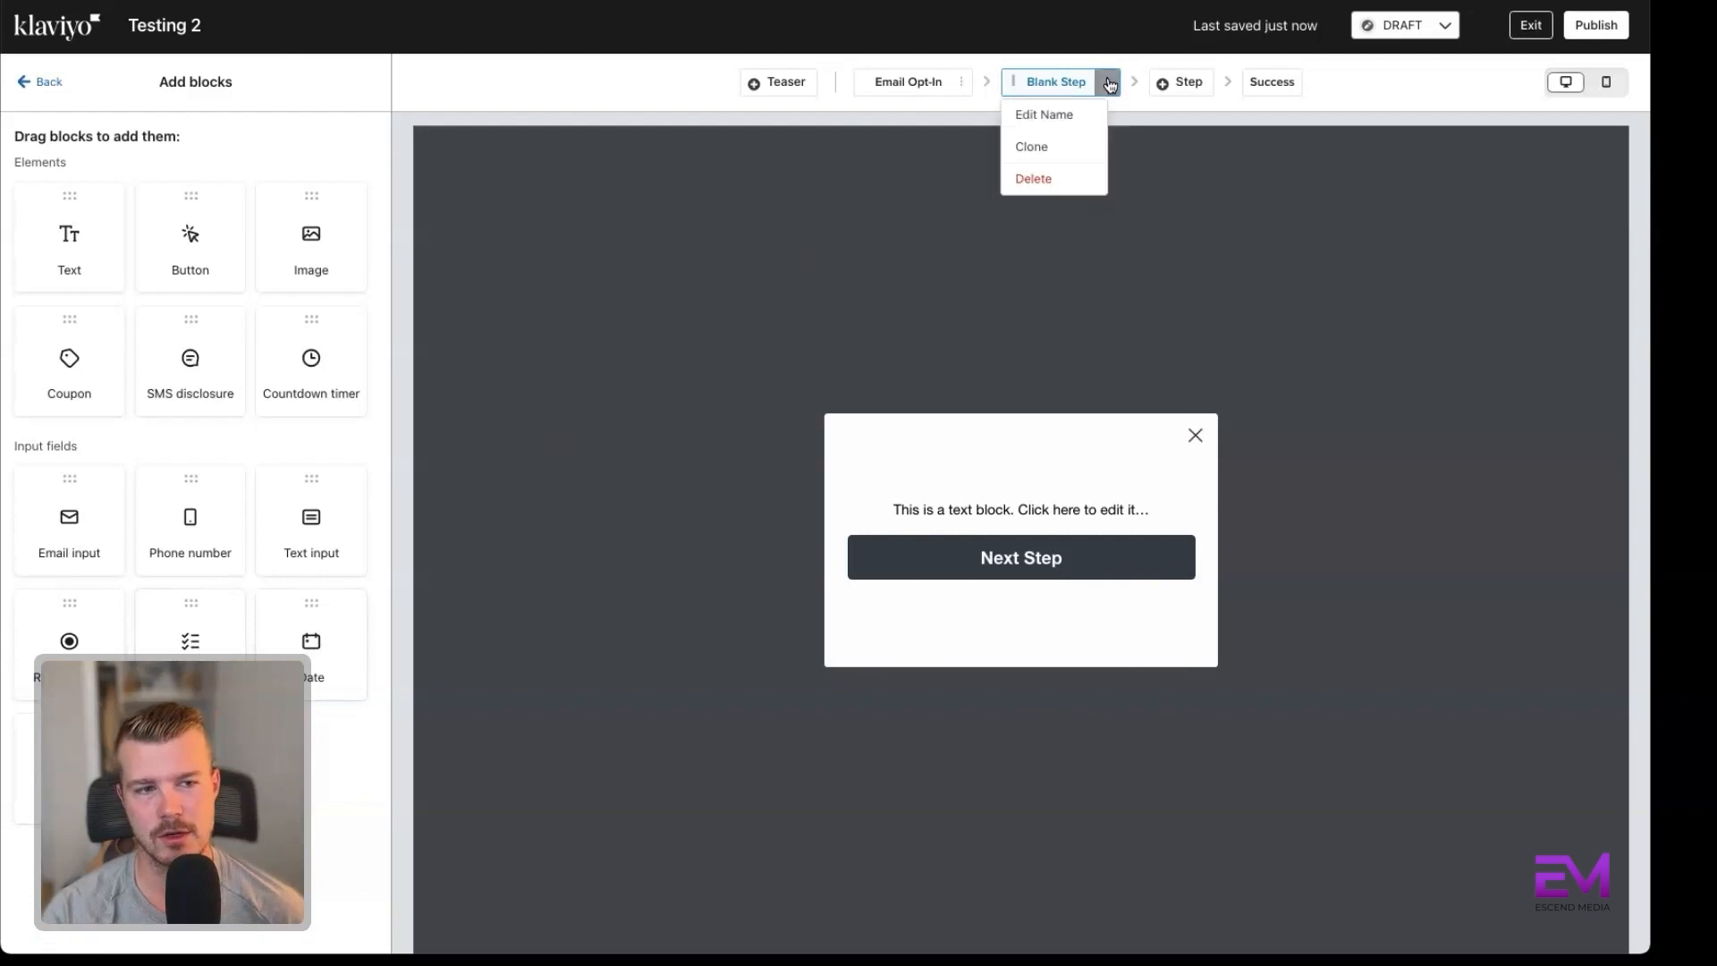
left_click(1019, 181)
left_click(1037, 251)
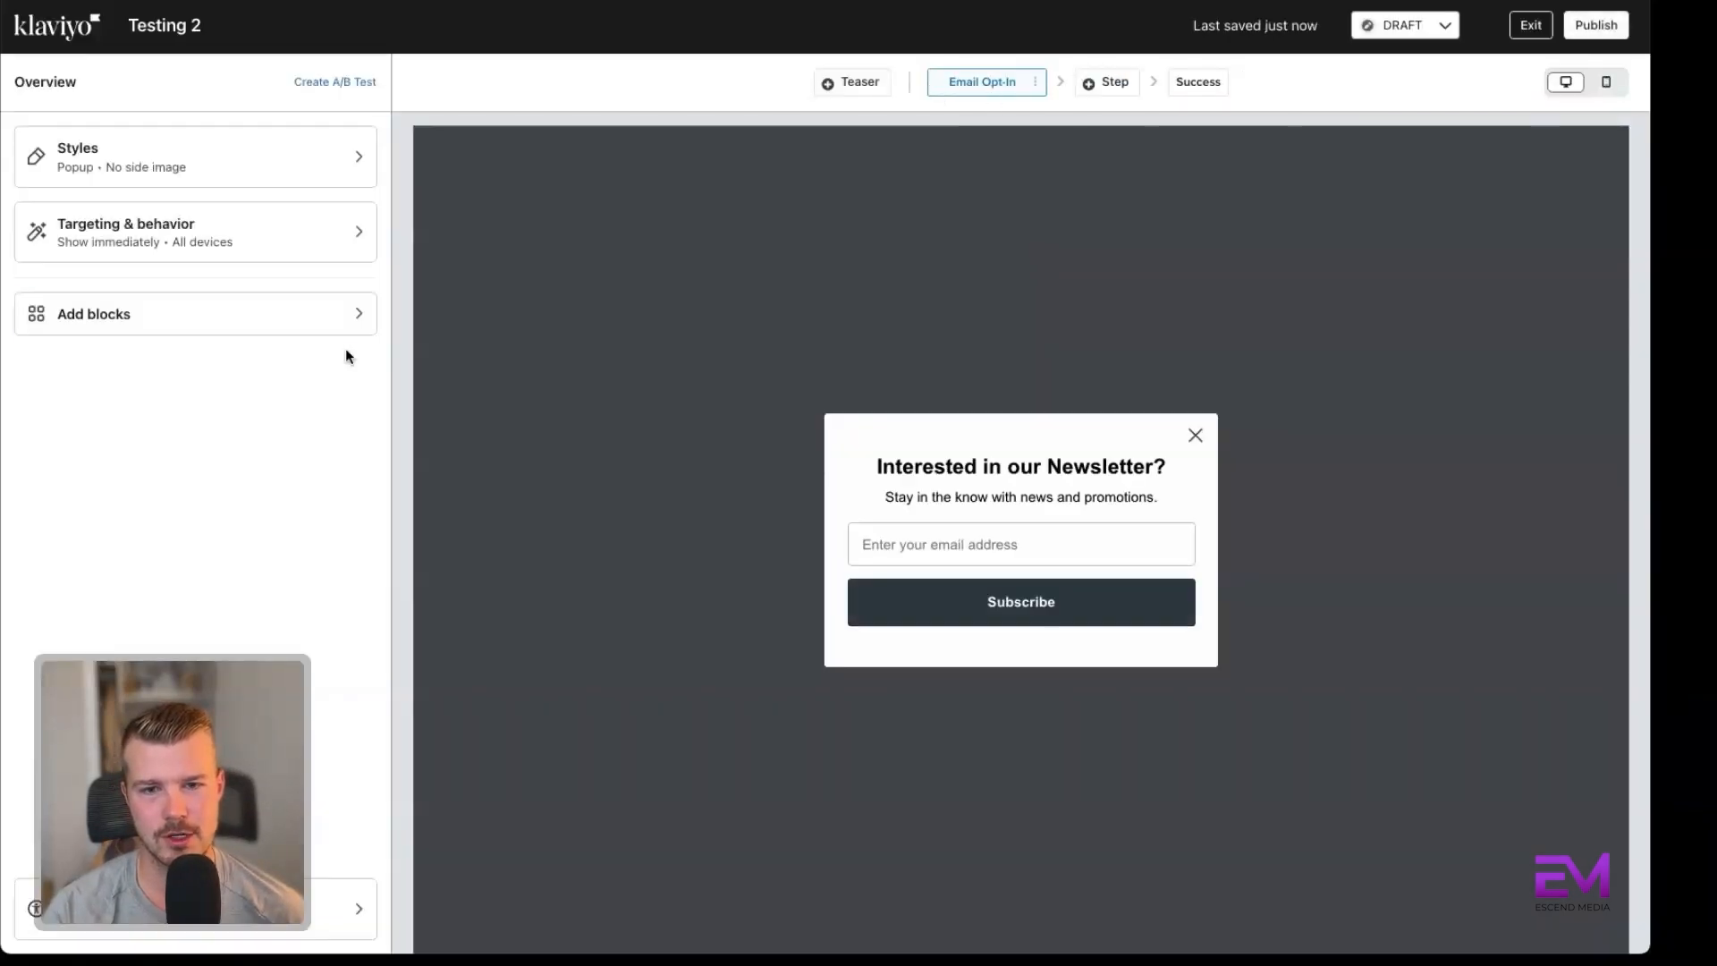
Add a radio buttons block between the email field and the Subscribe button on the Email Opt-In step.
left_click(295, 312)
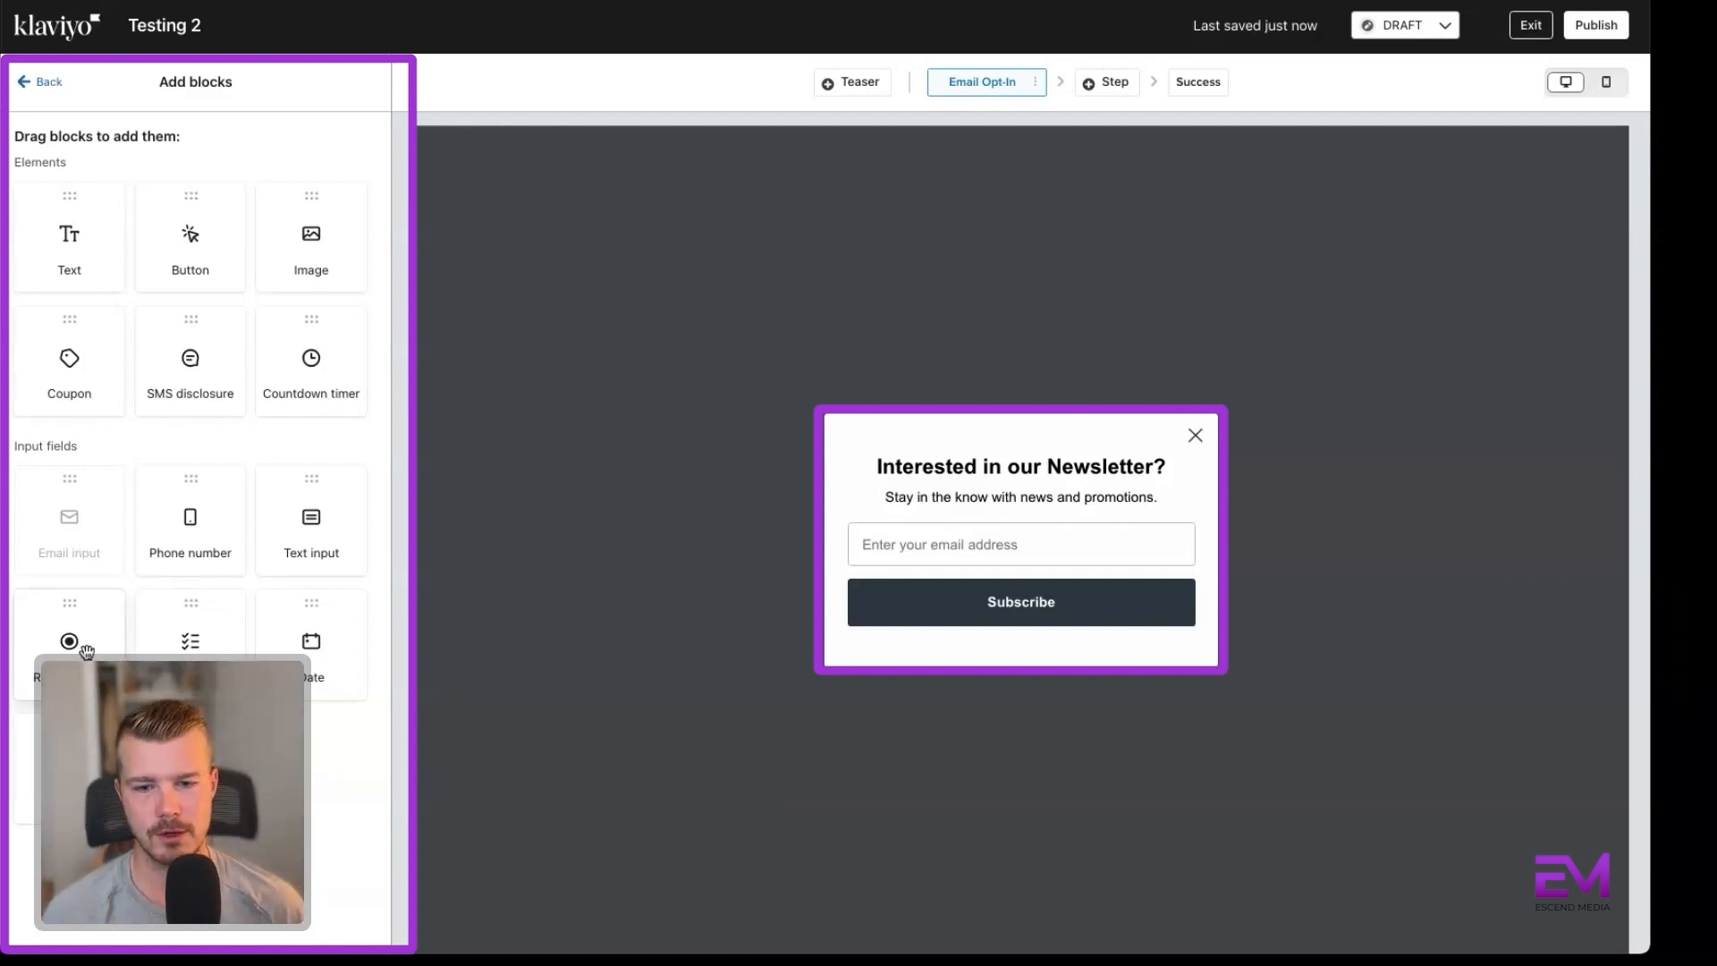
left_click_drag(72, 641, 935, 561)
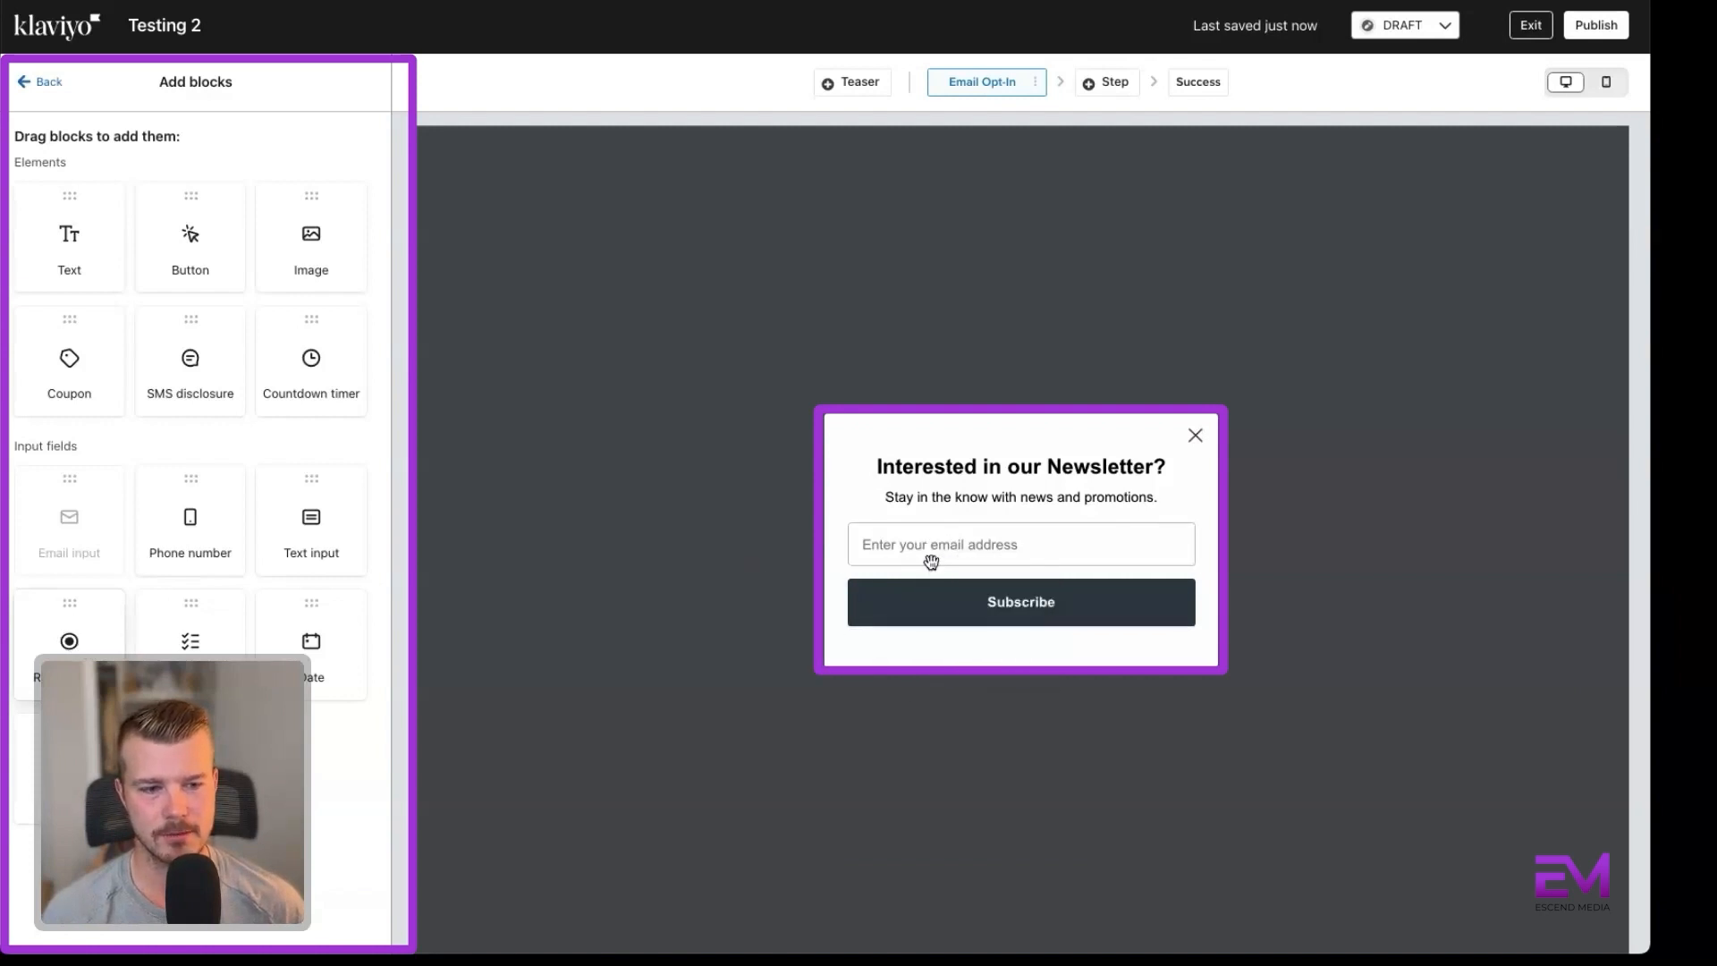
left_click(49, 83)
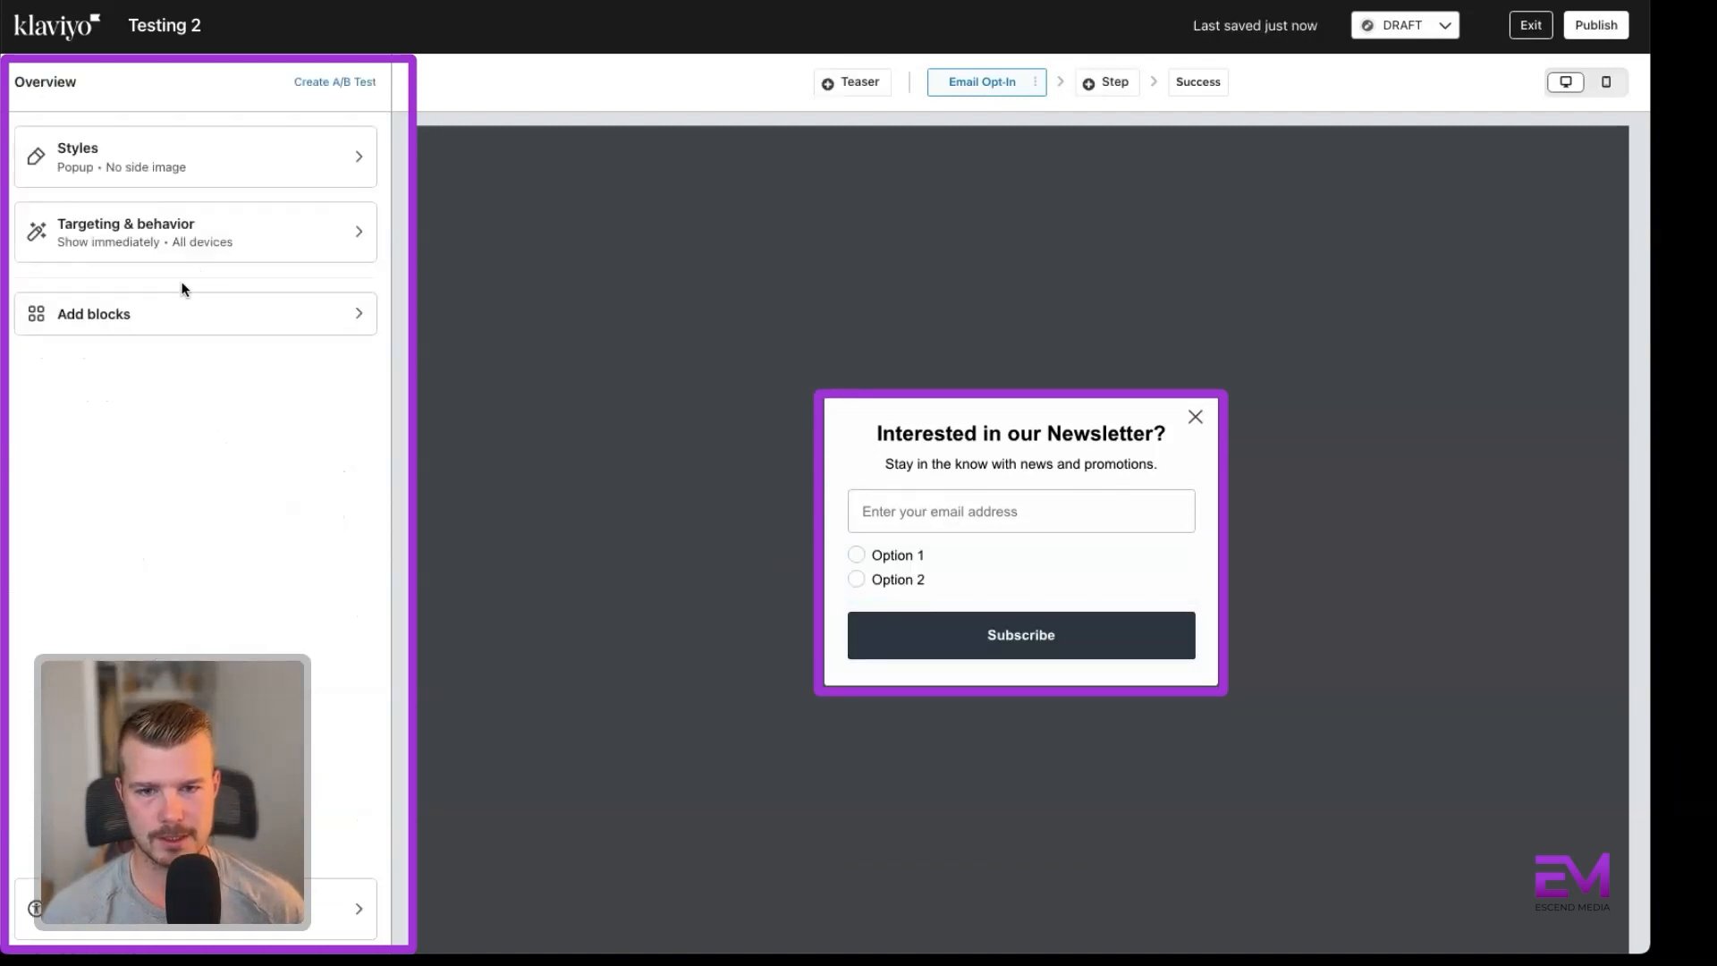
Insert a text block above the radio buttons reading "What do you want to see?".
left_click(170, 309)
left_click_drag(76, 240, 1164, 539)
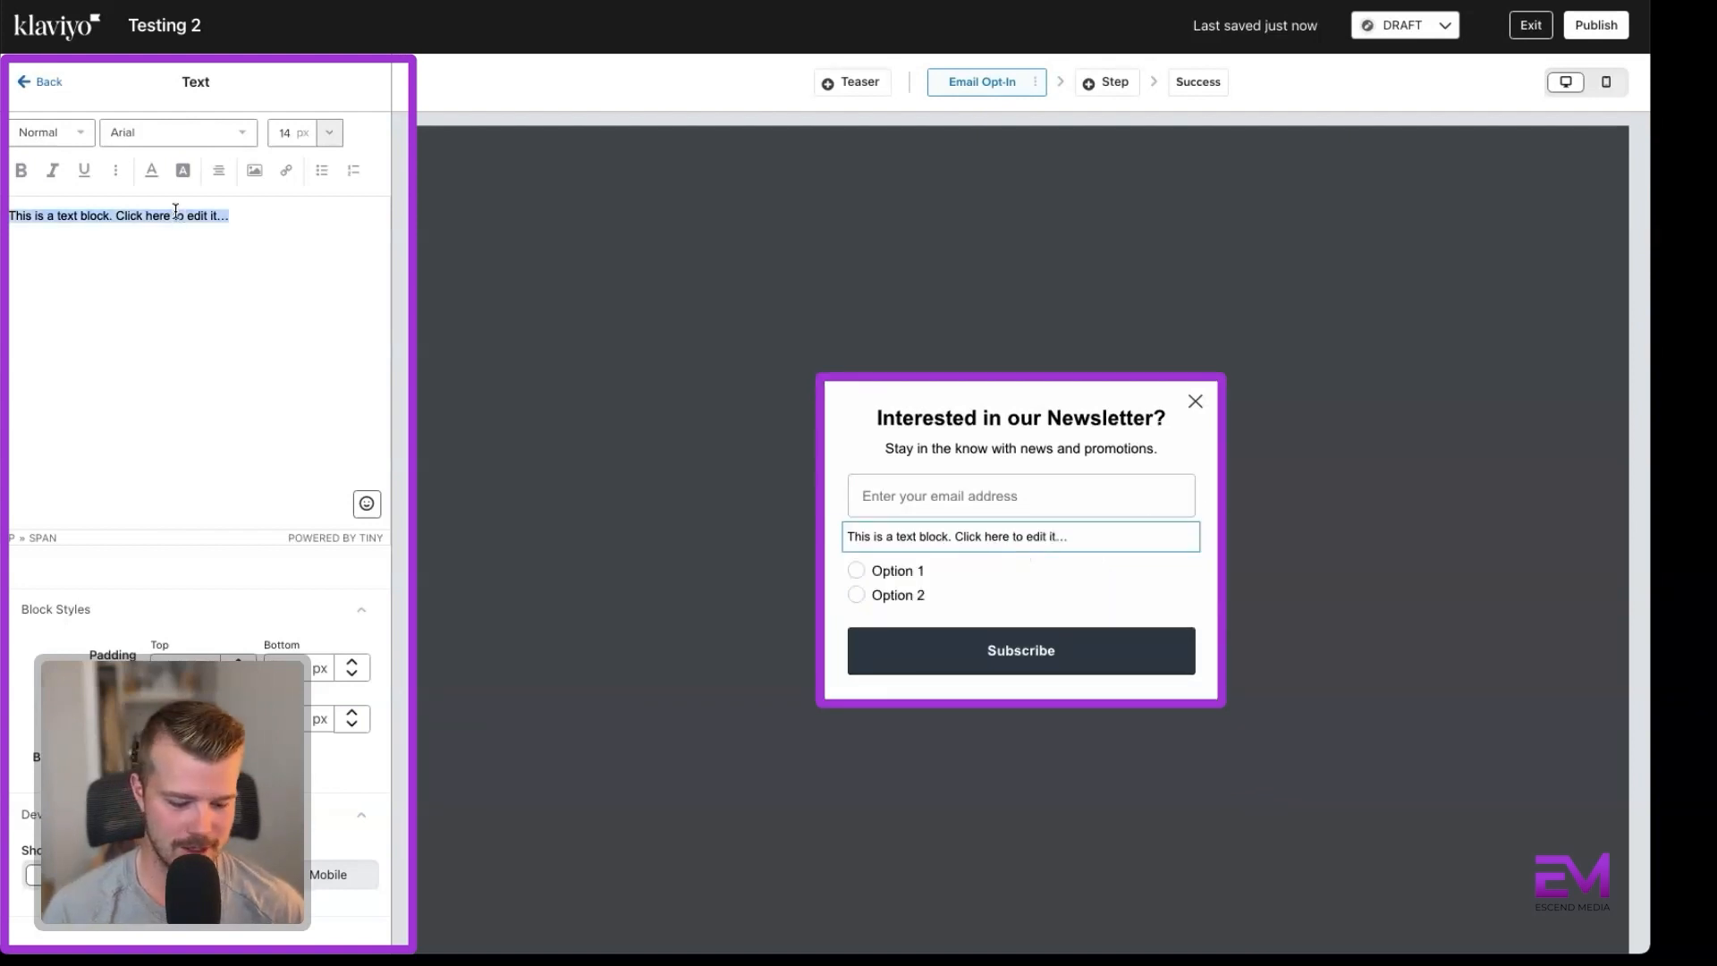
type("What ")
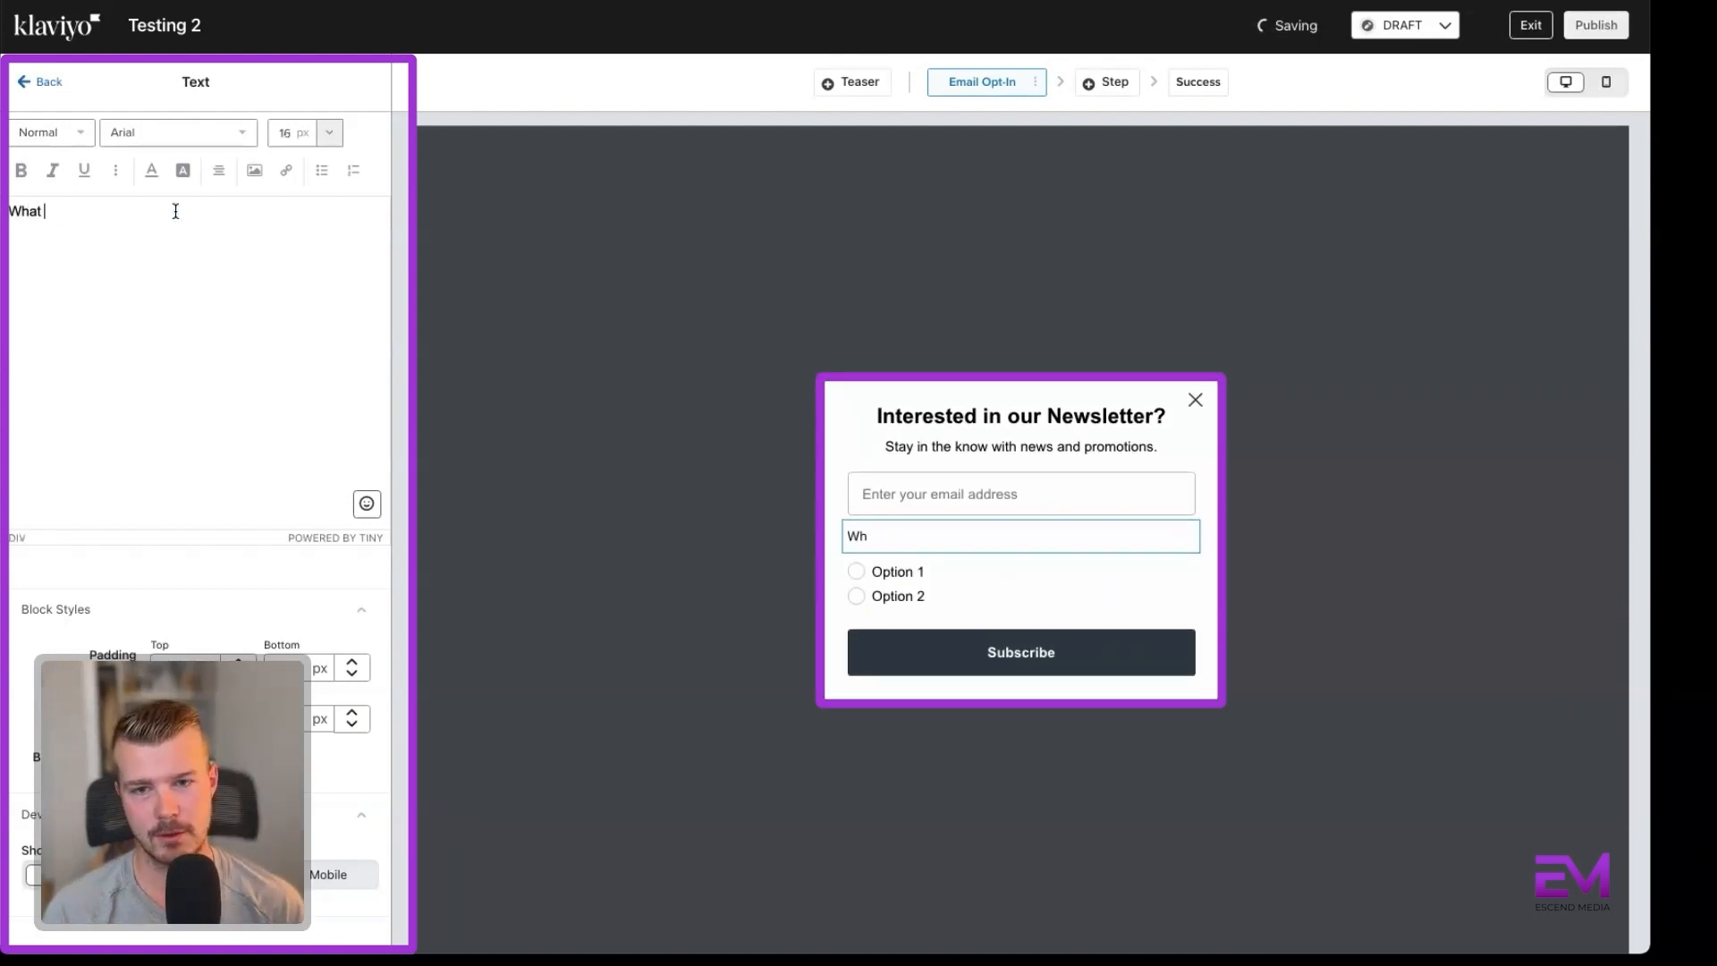
type("do you want to see?")
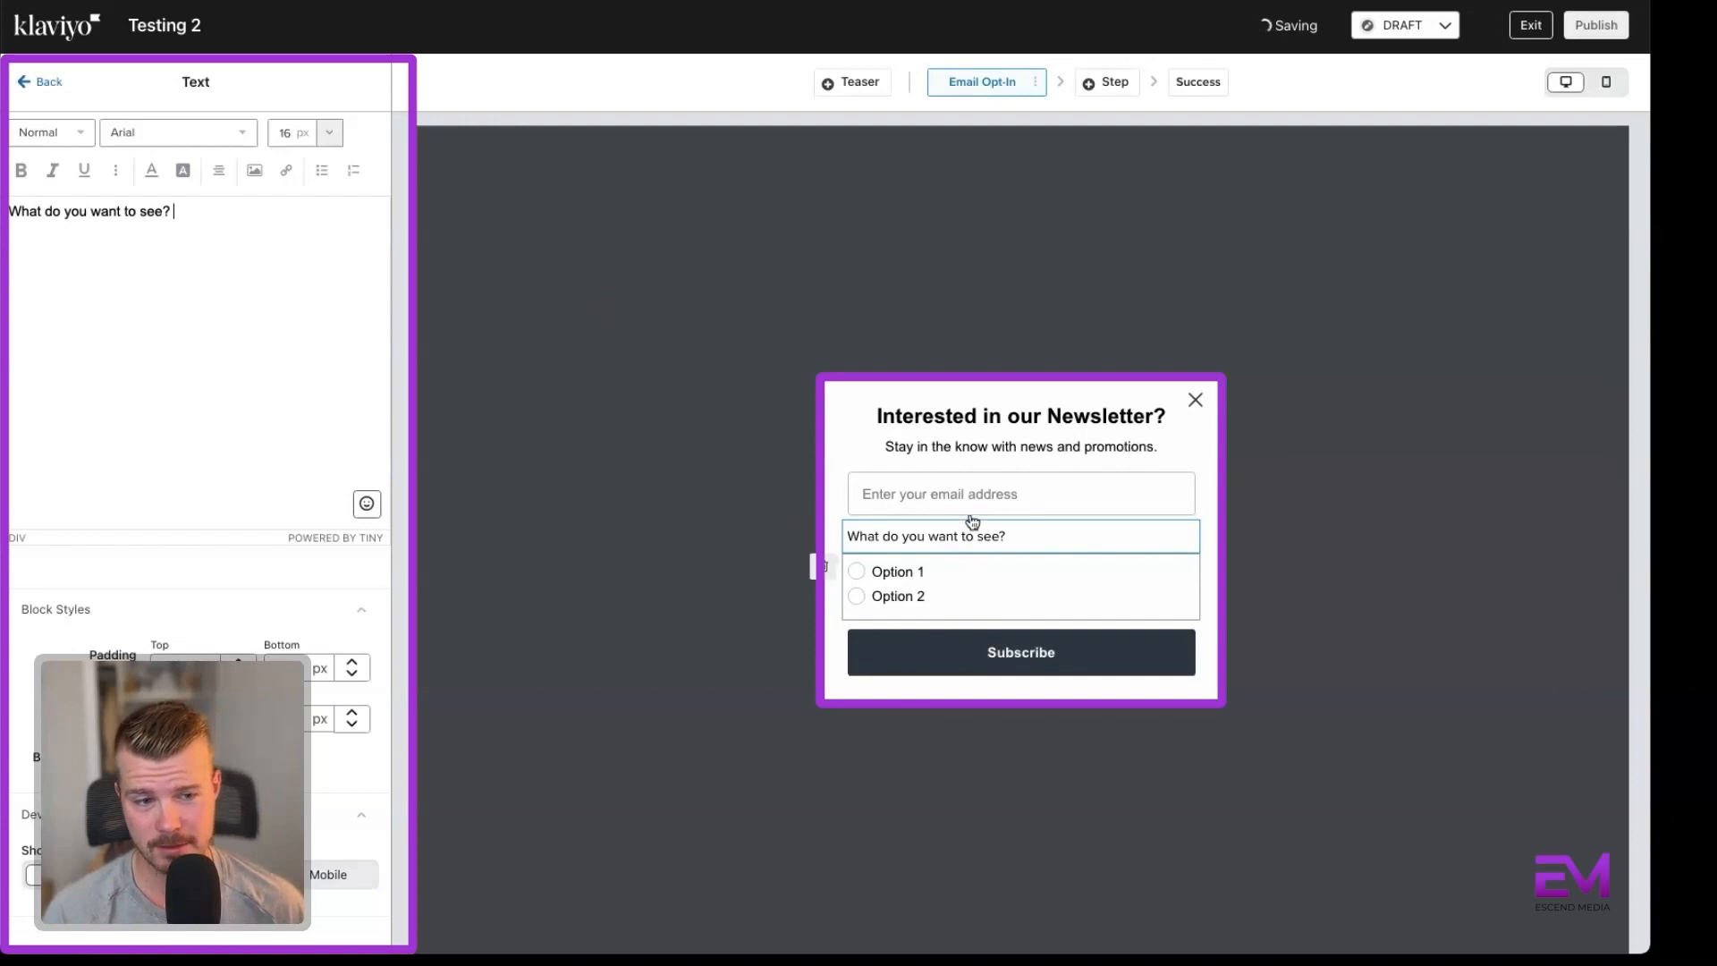
Set the radio buttons' option direction to Horizontal and assign them the existing Gender profile property.
left_click(910, 585)
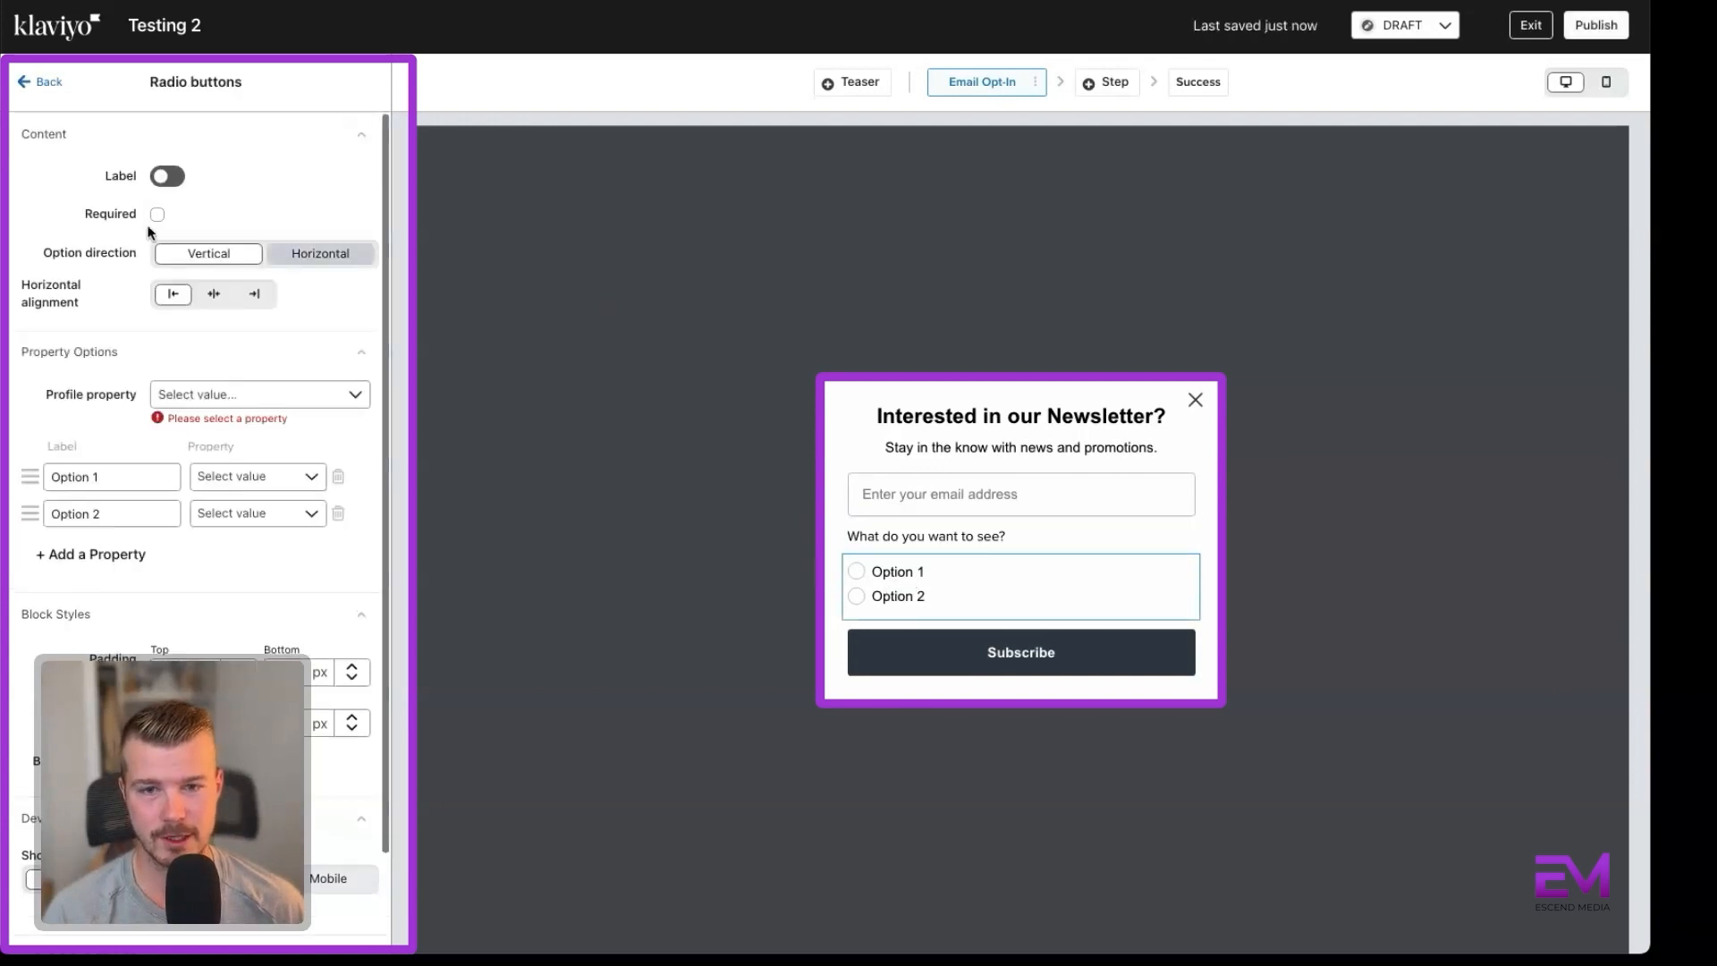
left_click(322, 256)
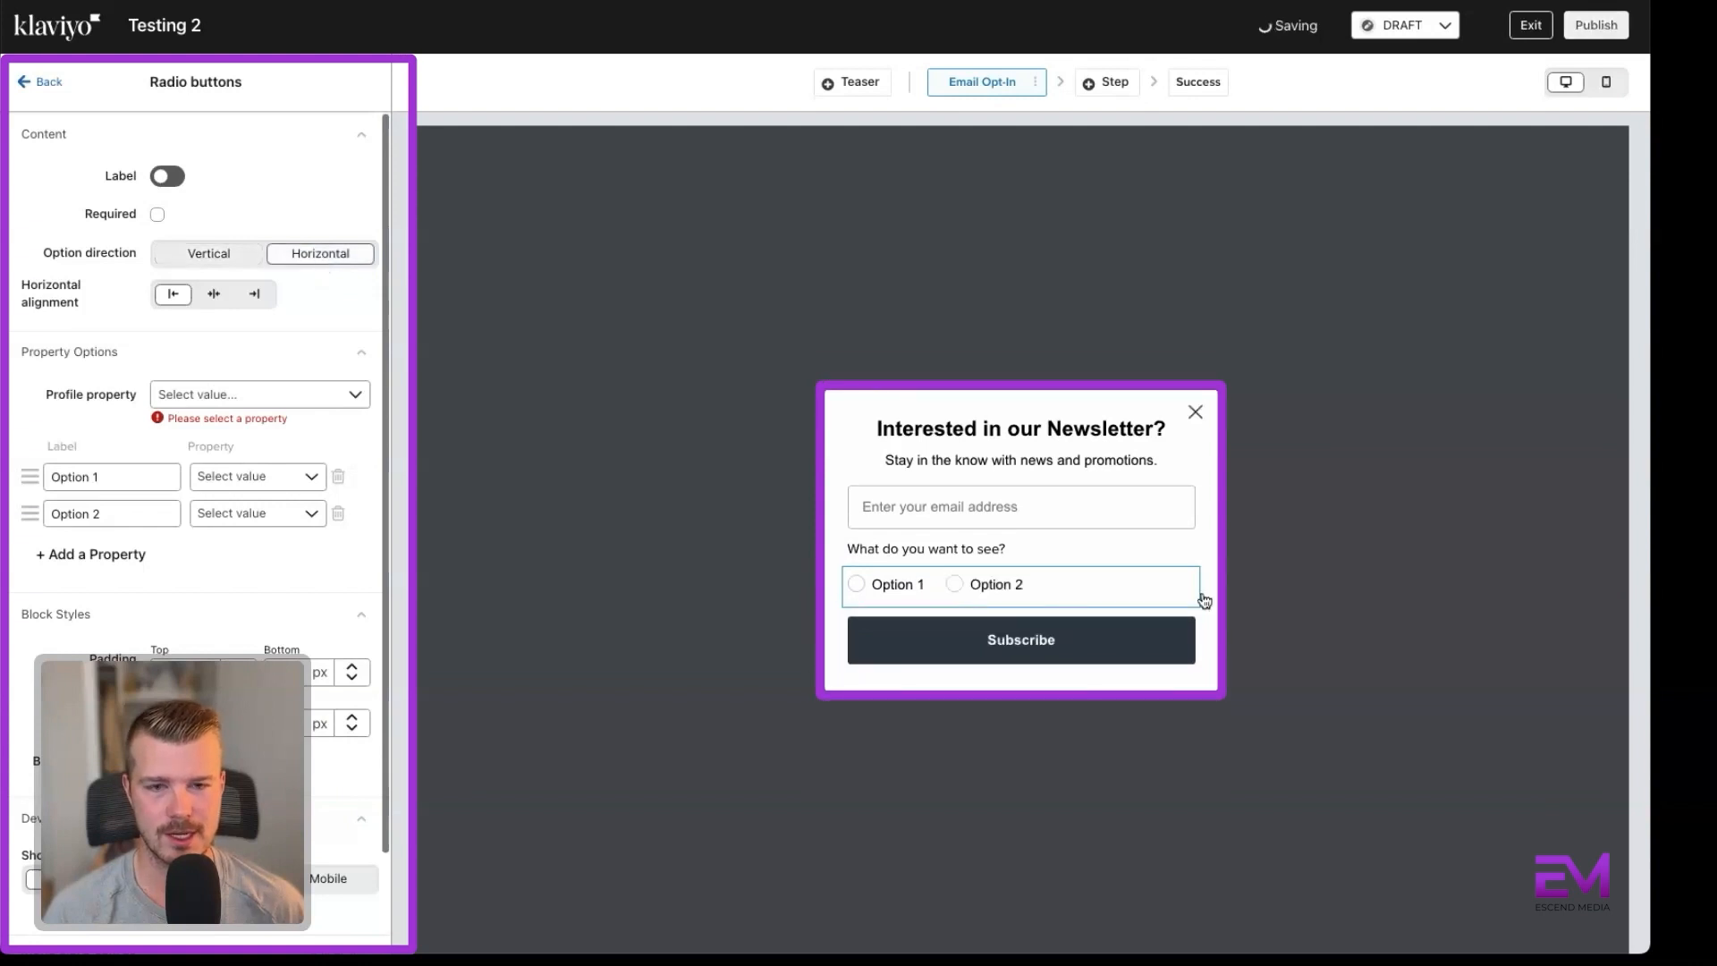
left_click(197, 396)
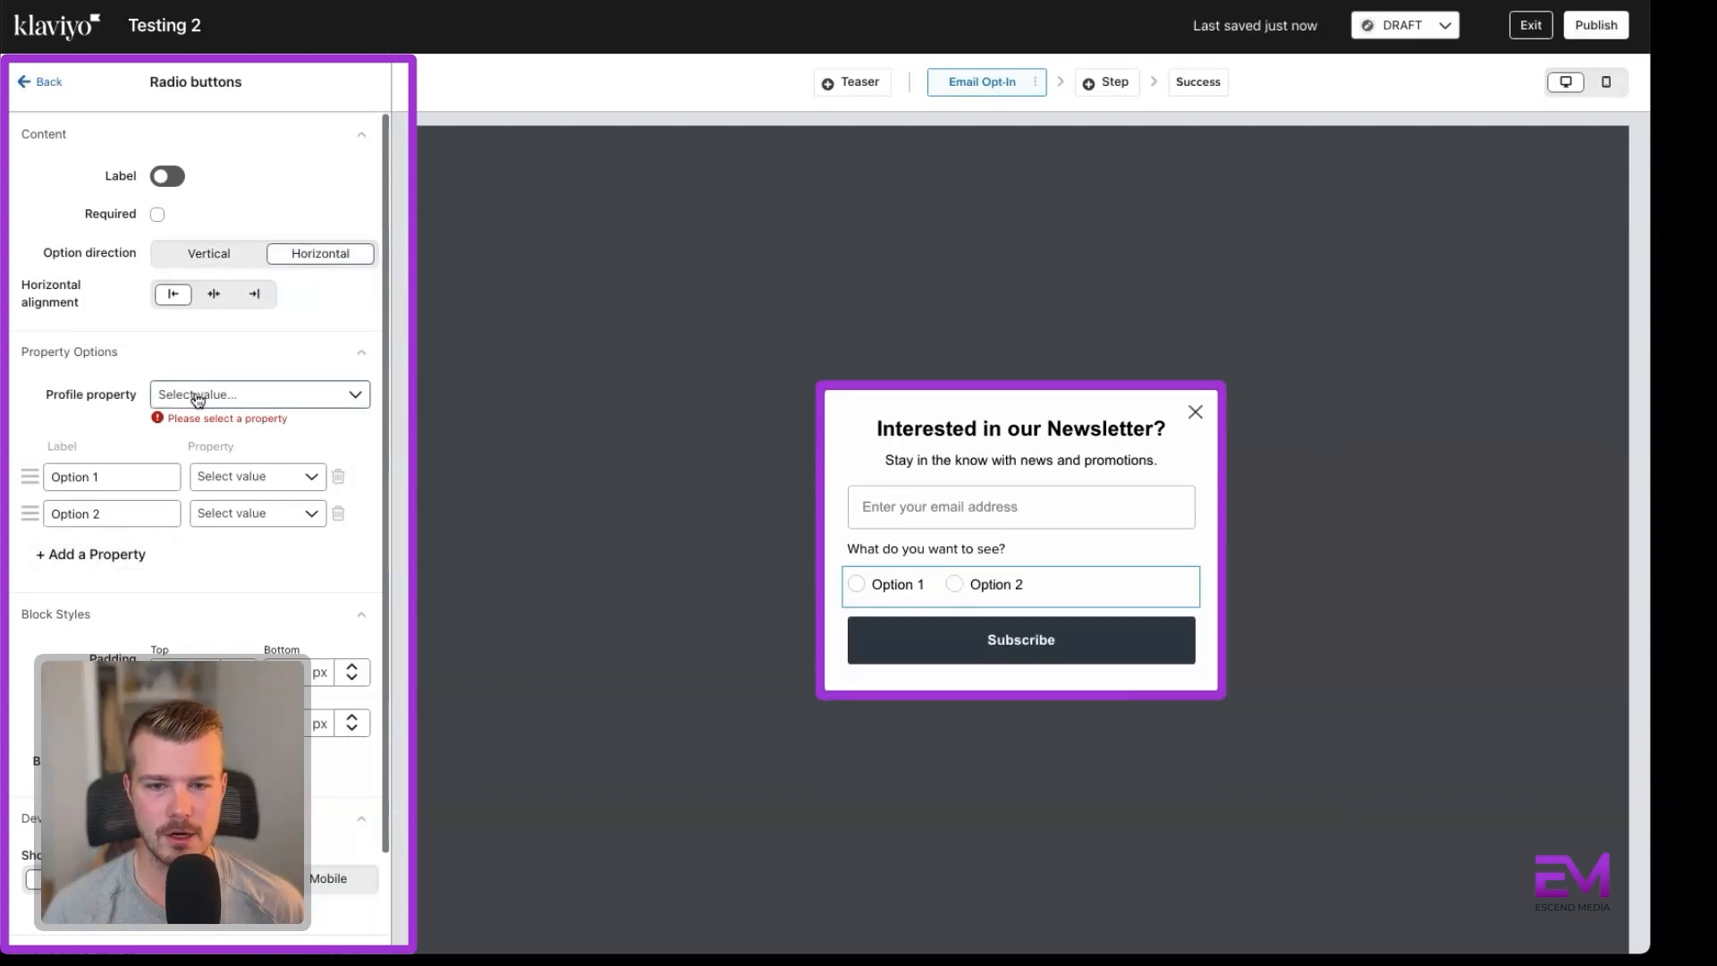
left_click(239, 367)
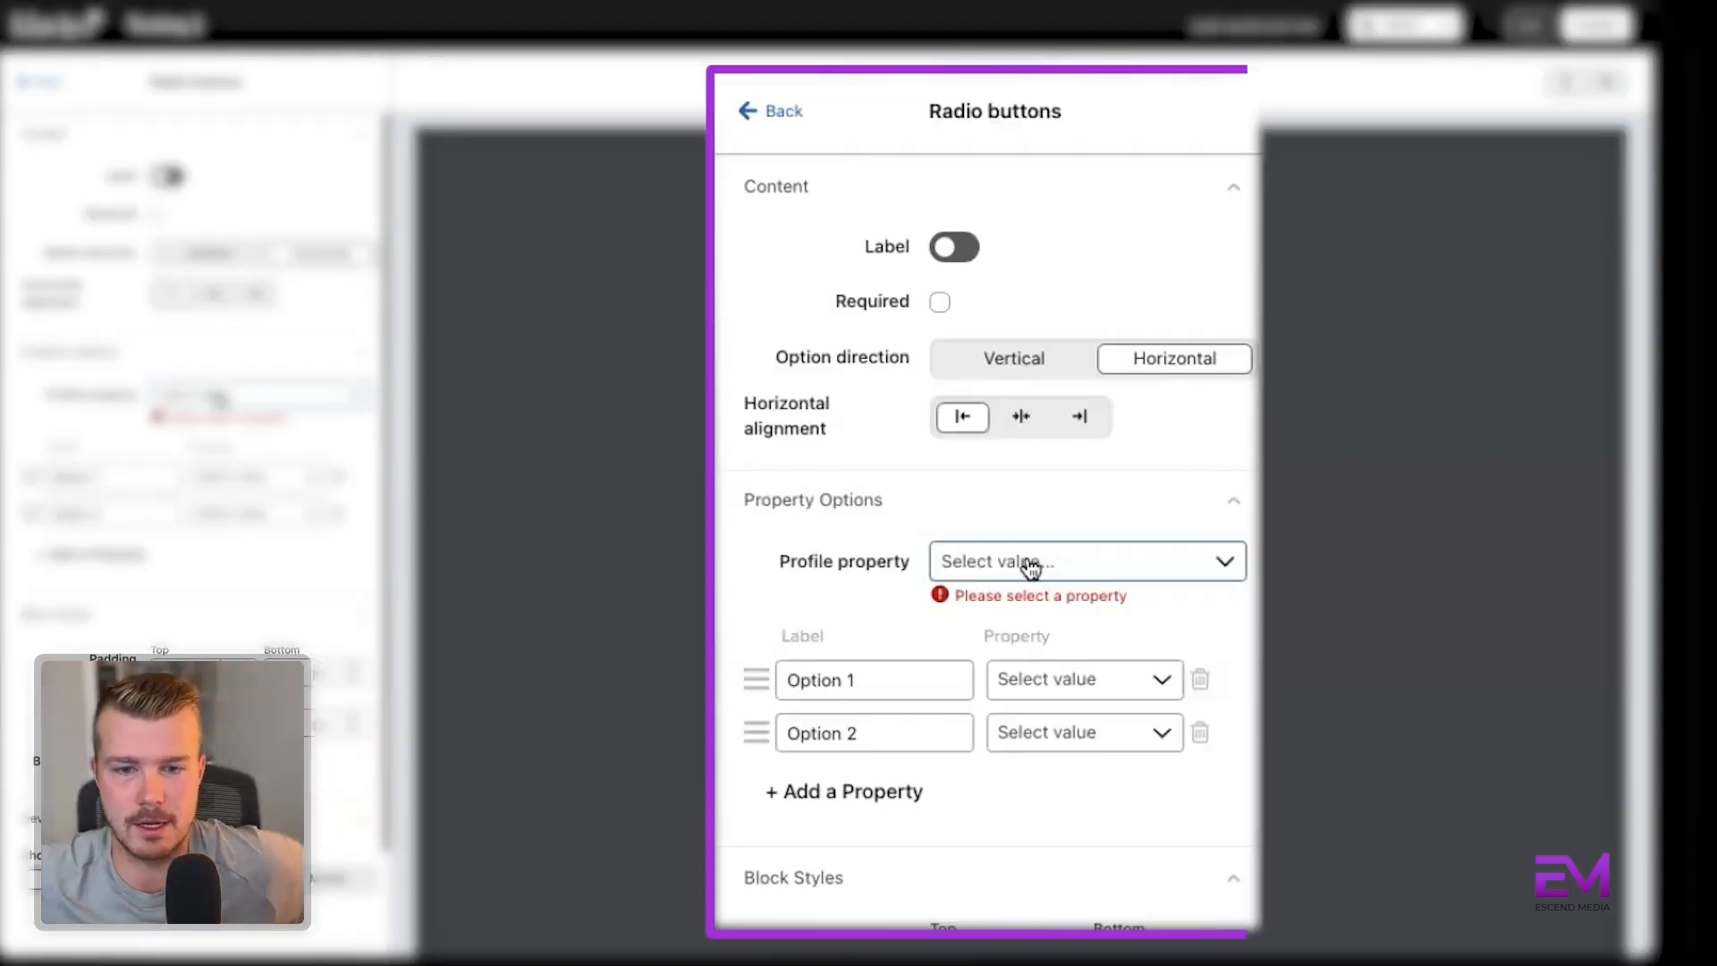
left_click(220, 397)
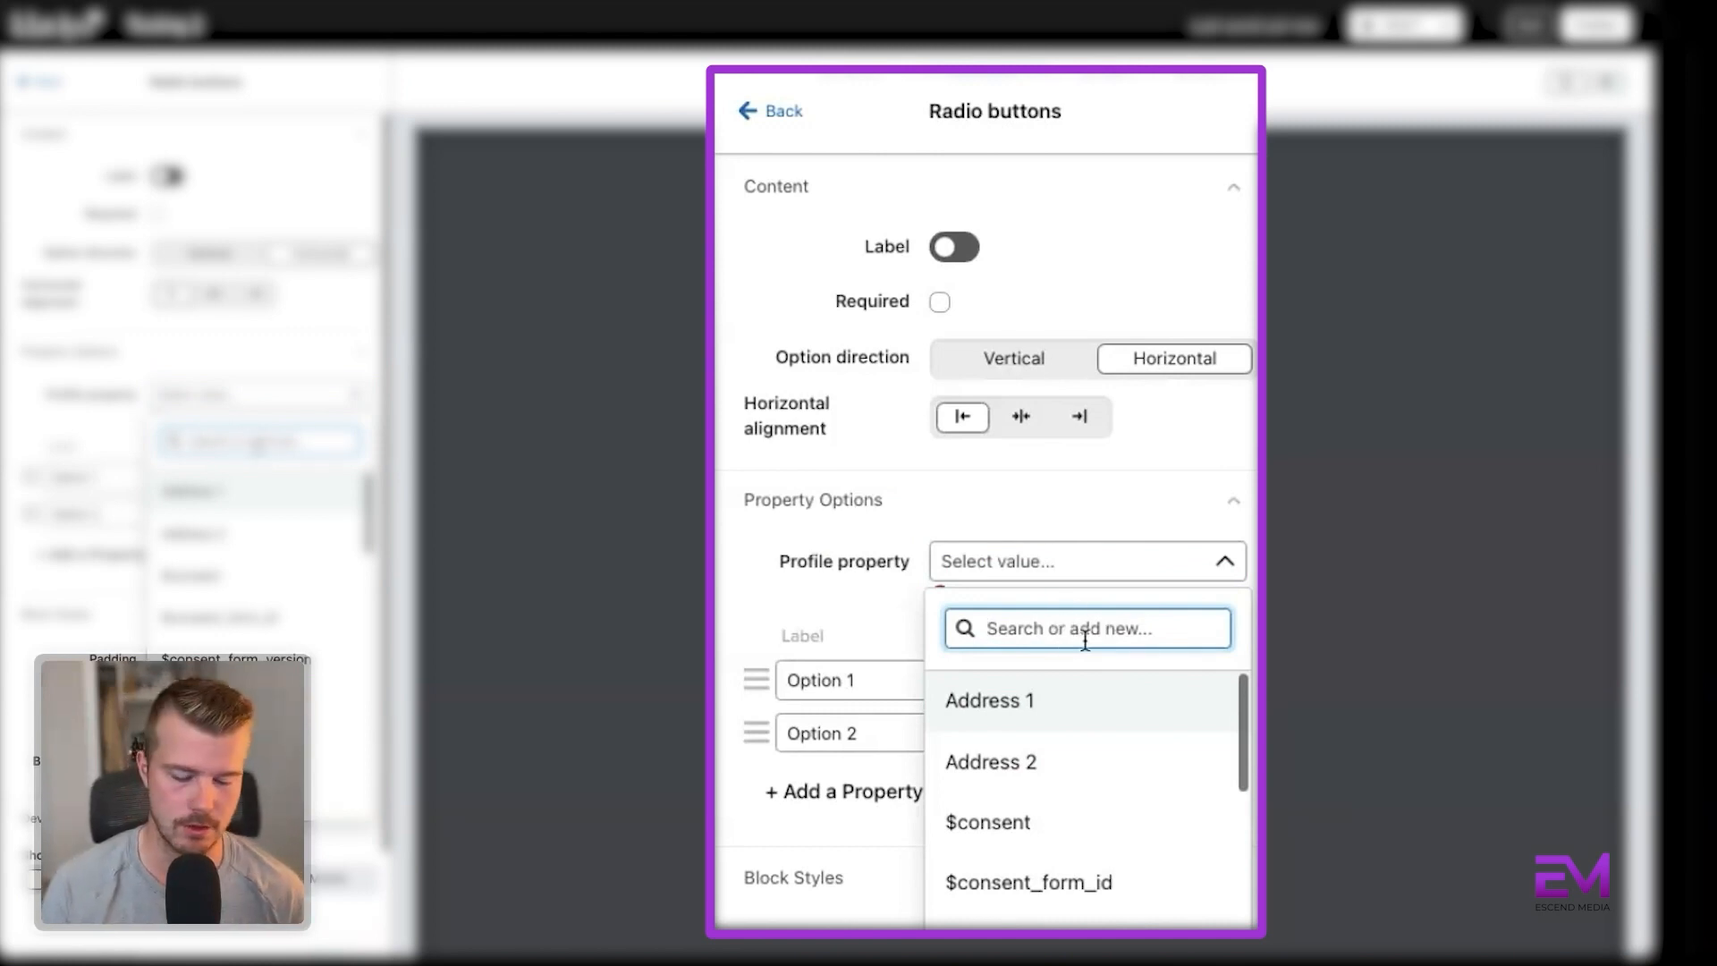
type("gender")
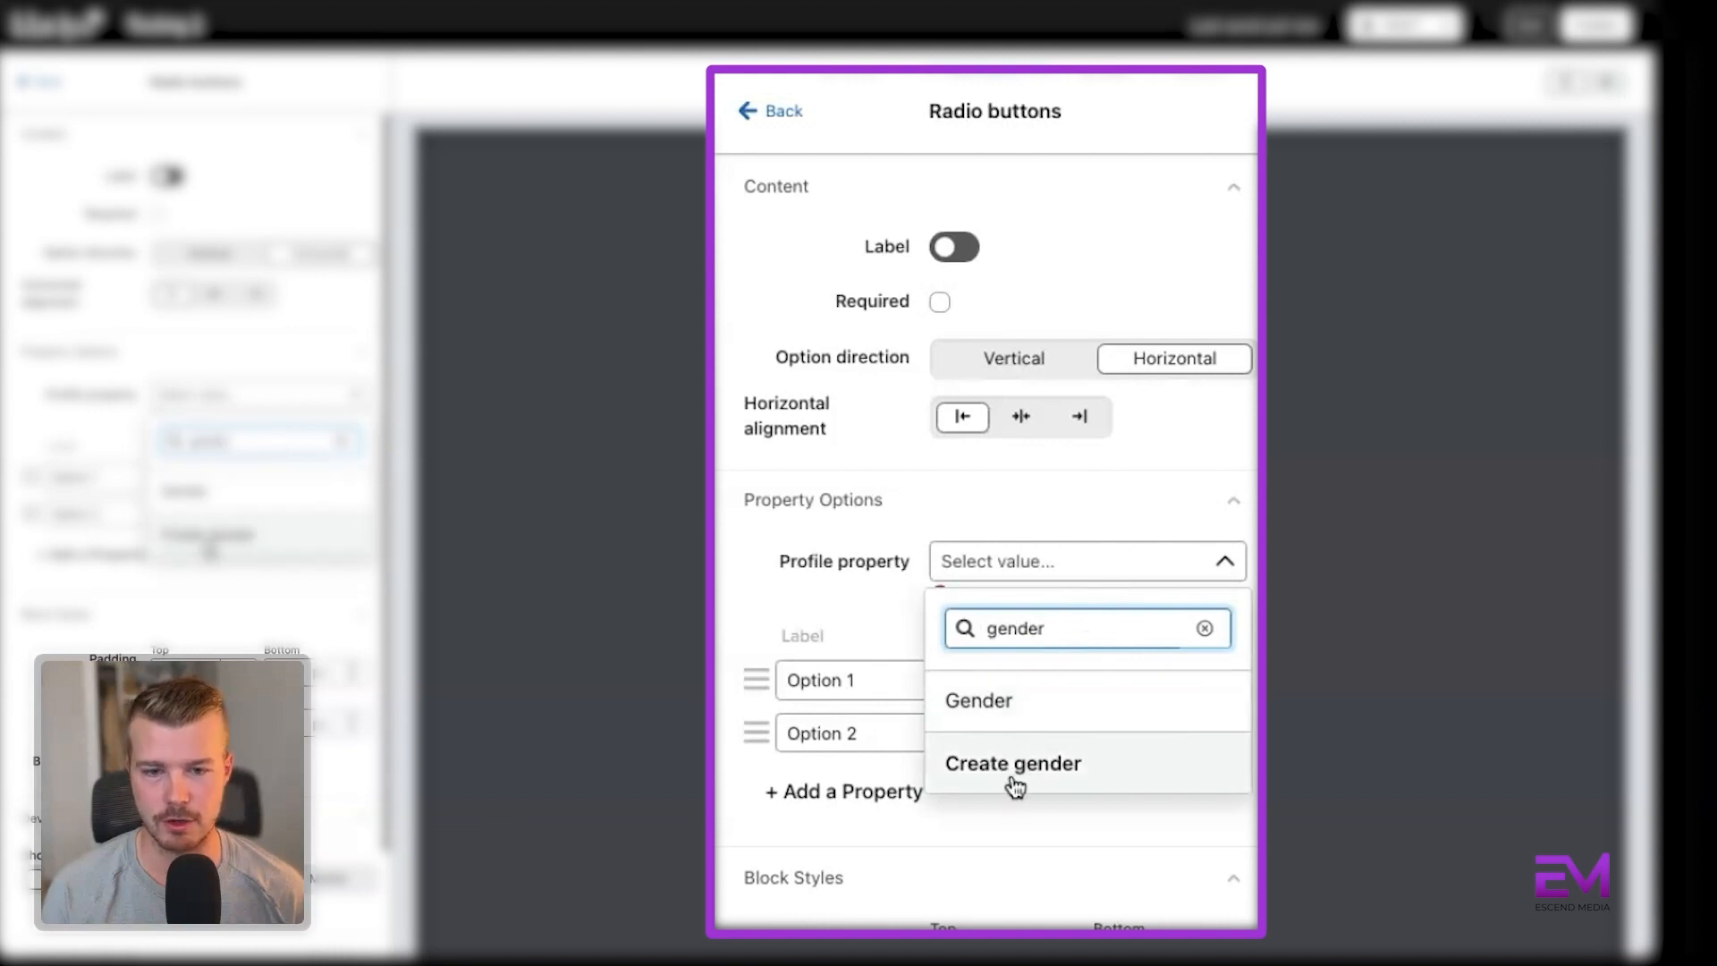
left_click(1145, 505)
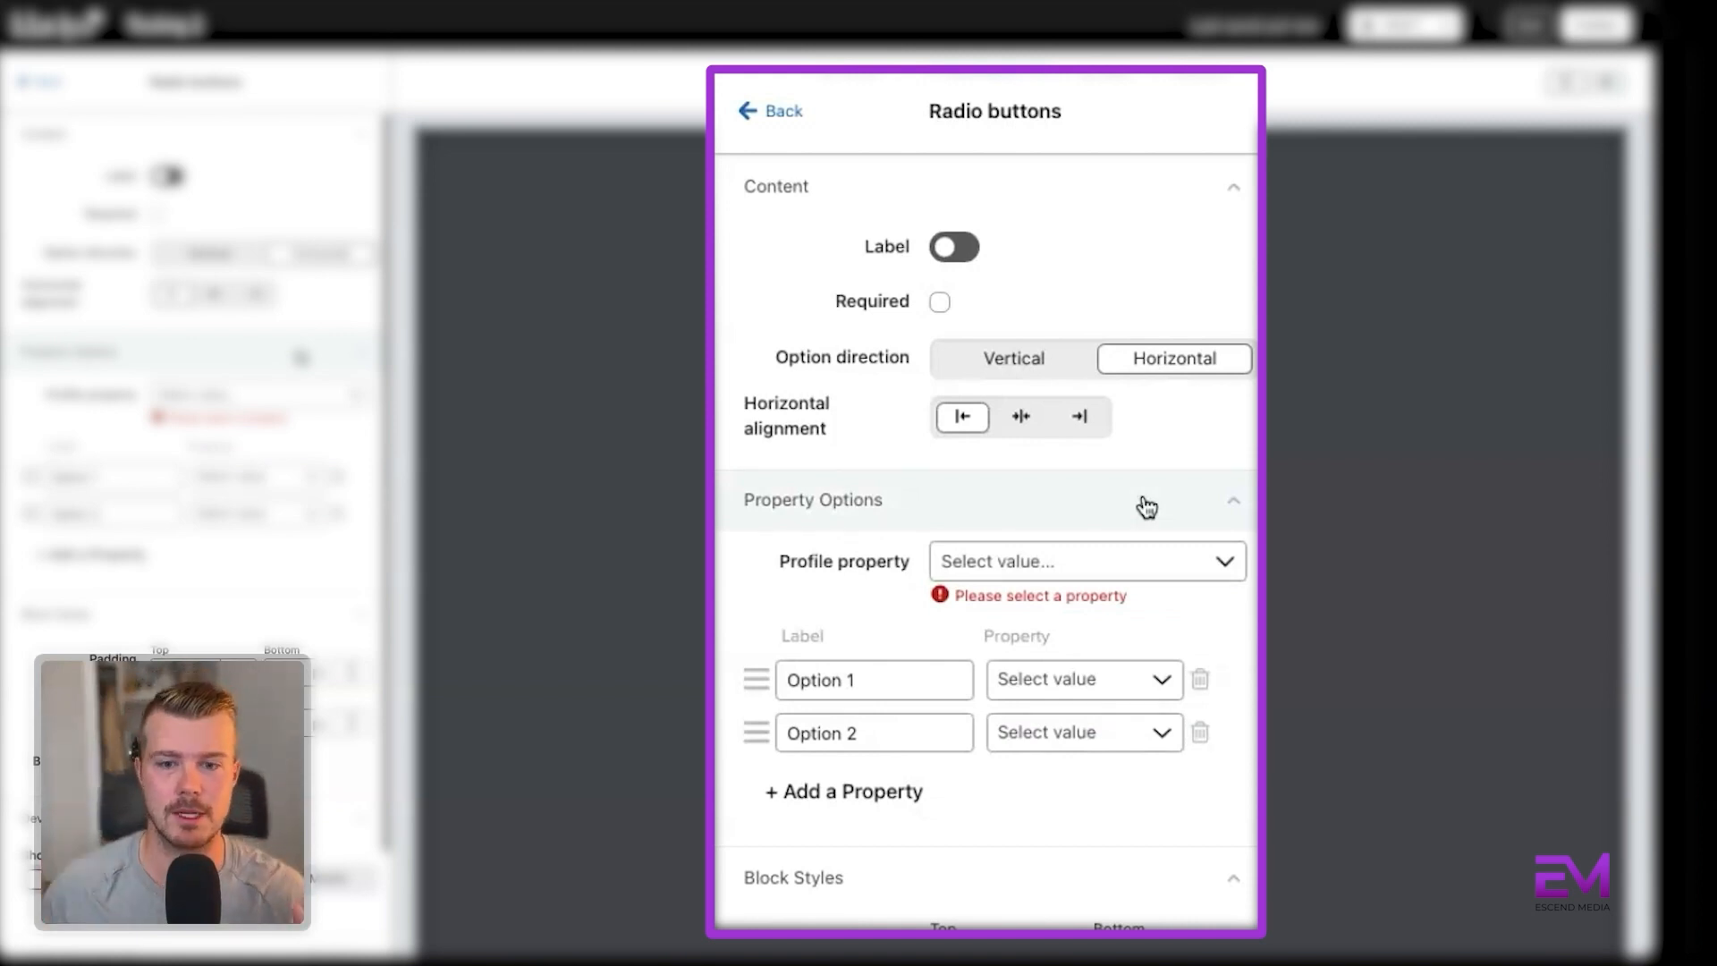
left_click(1092, 560)
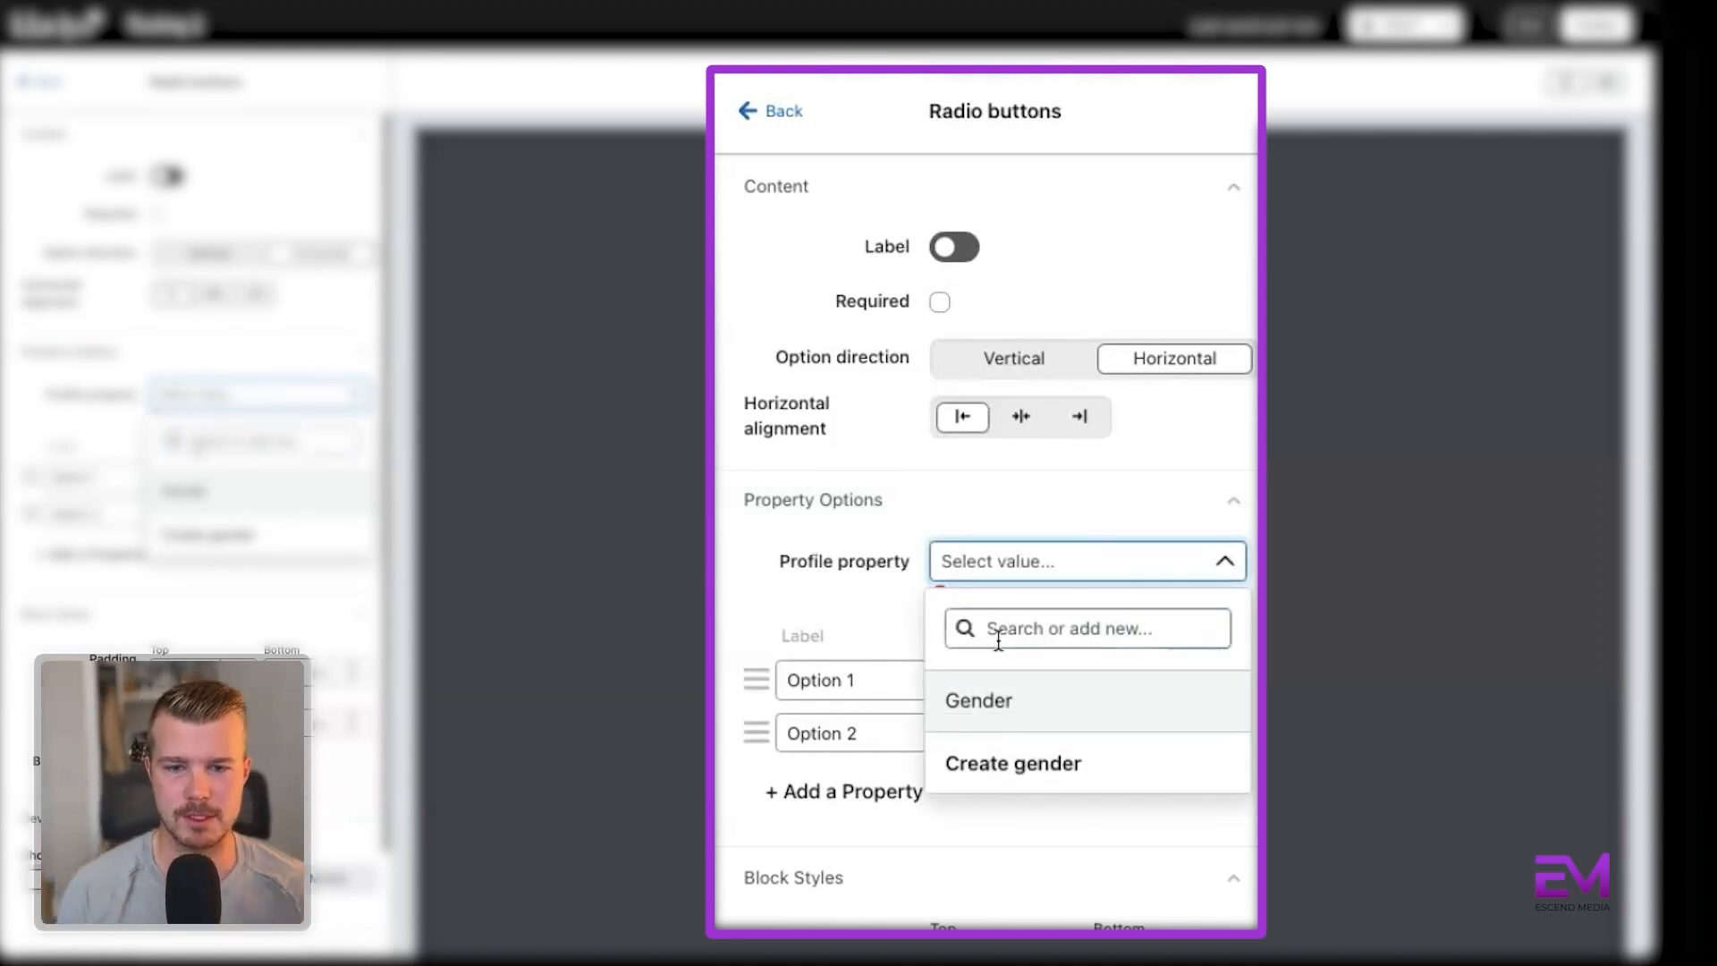
left_click(986, 702)
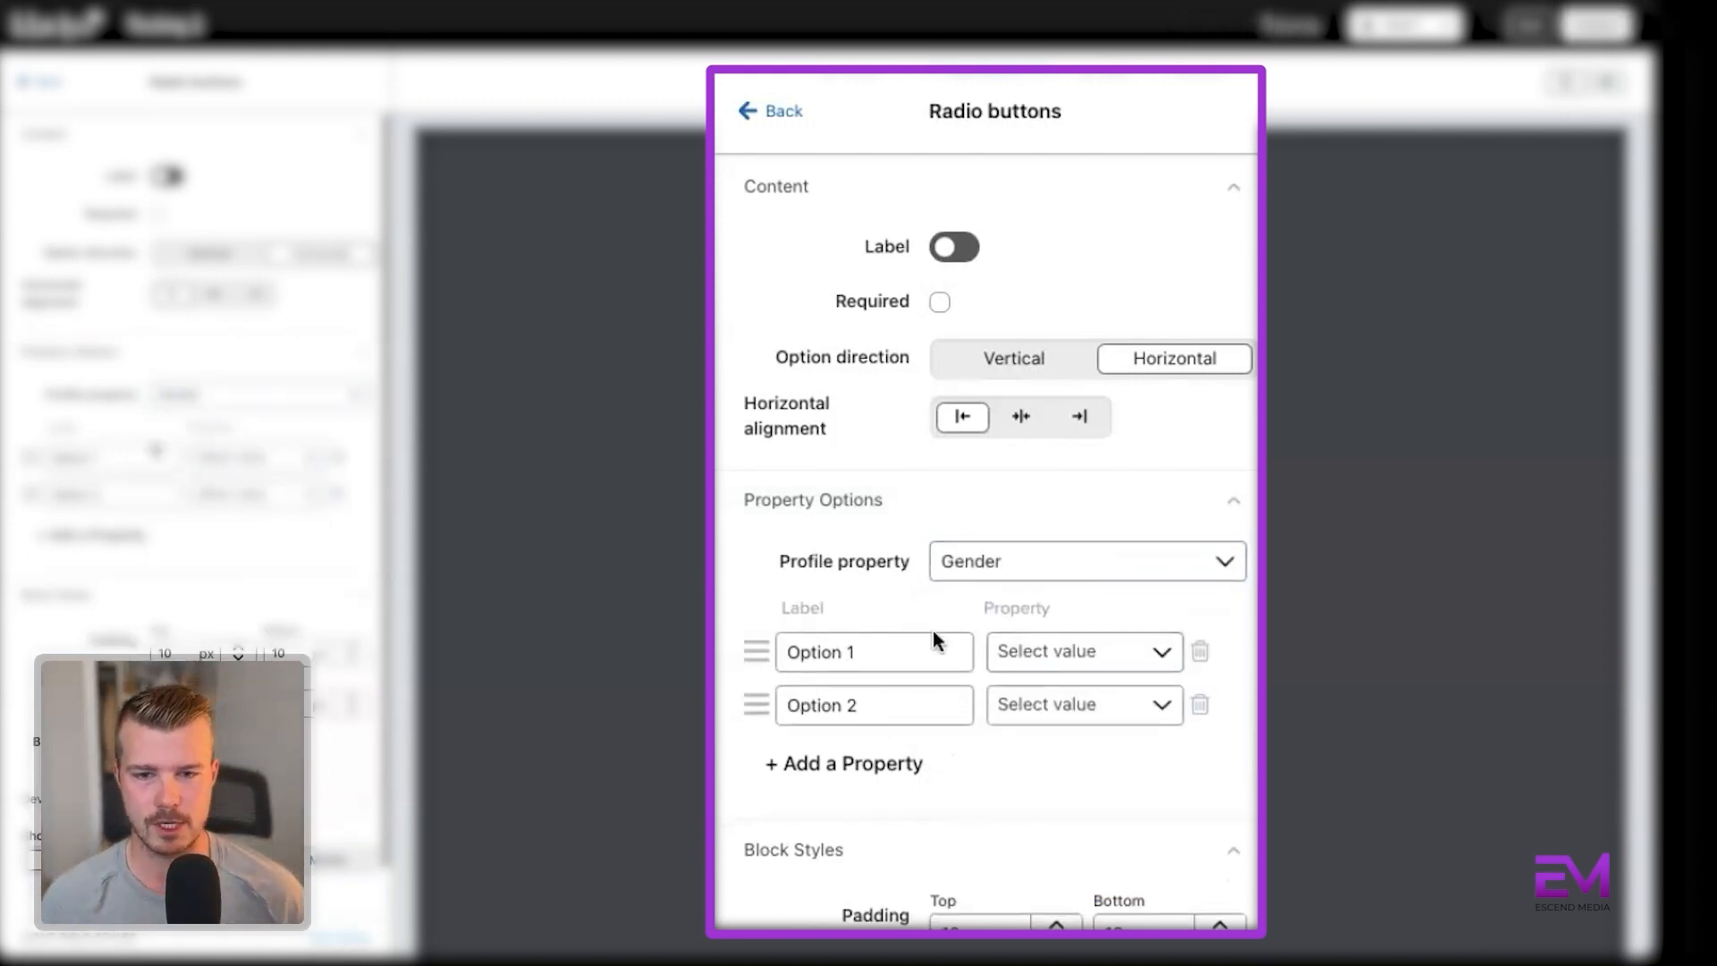
Change the first radio option's label to Men's.
triple_click(910, 648)
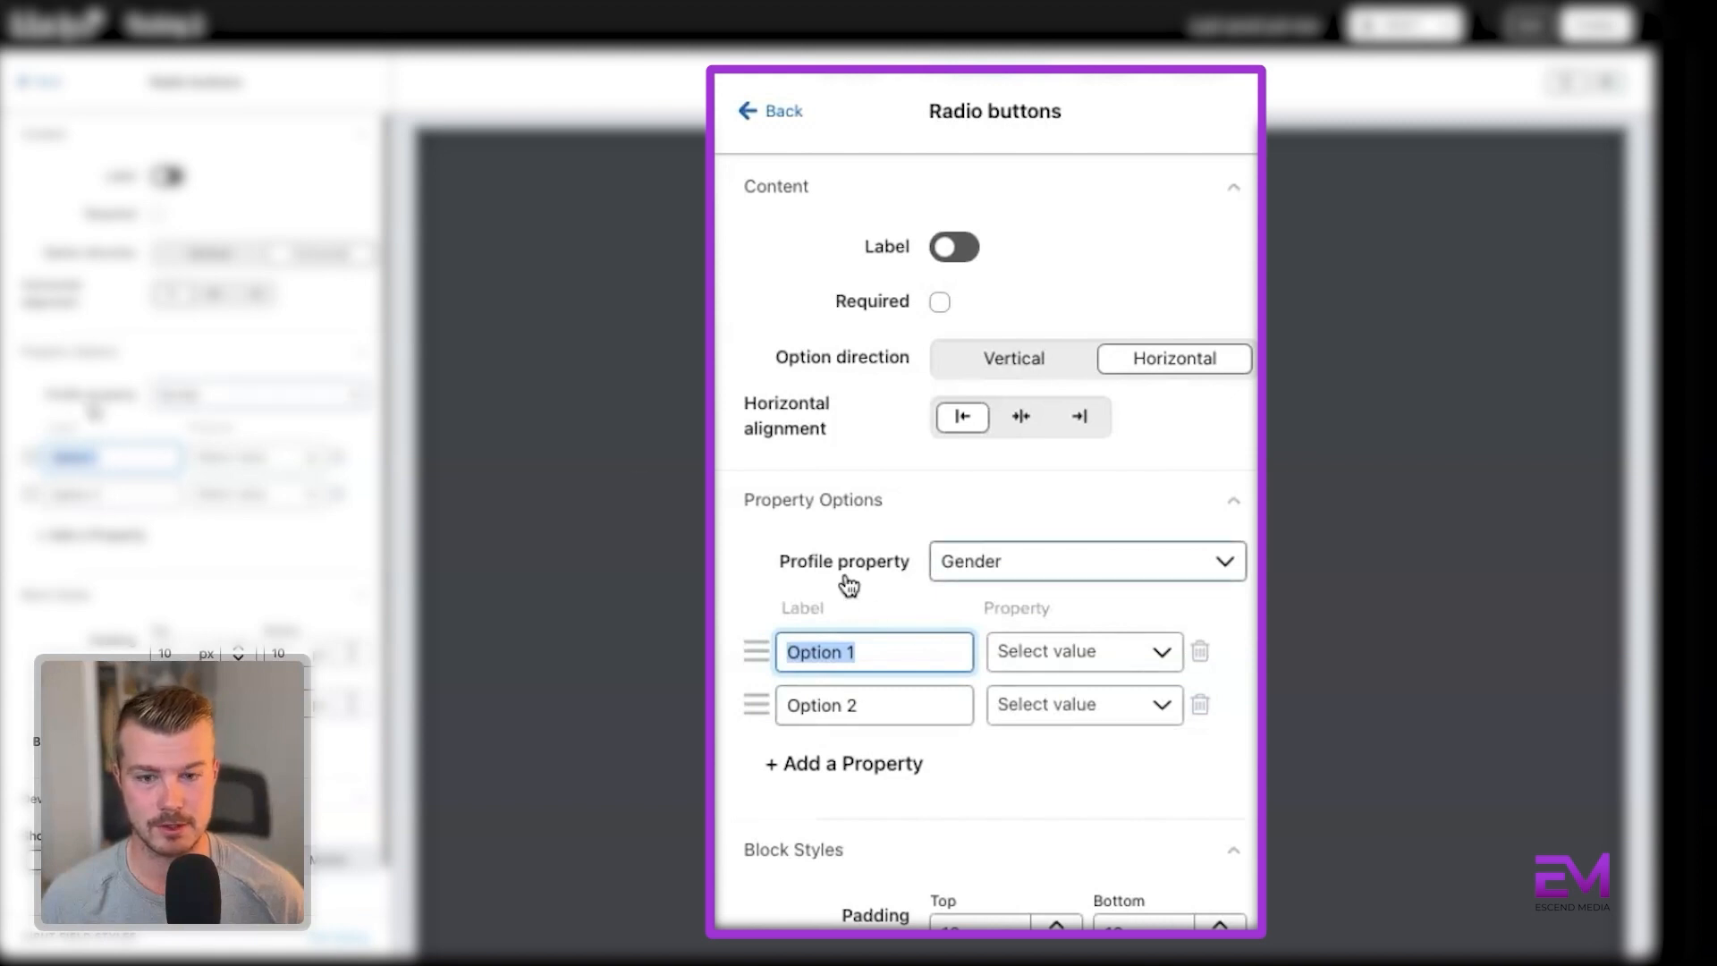
type("Men's")
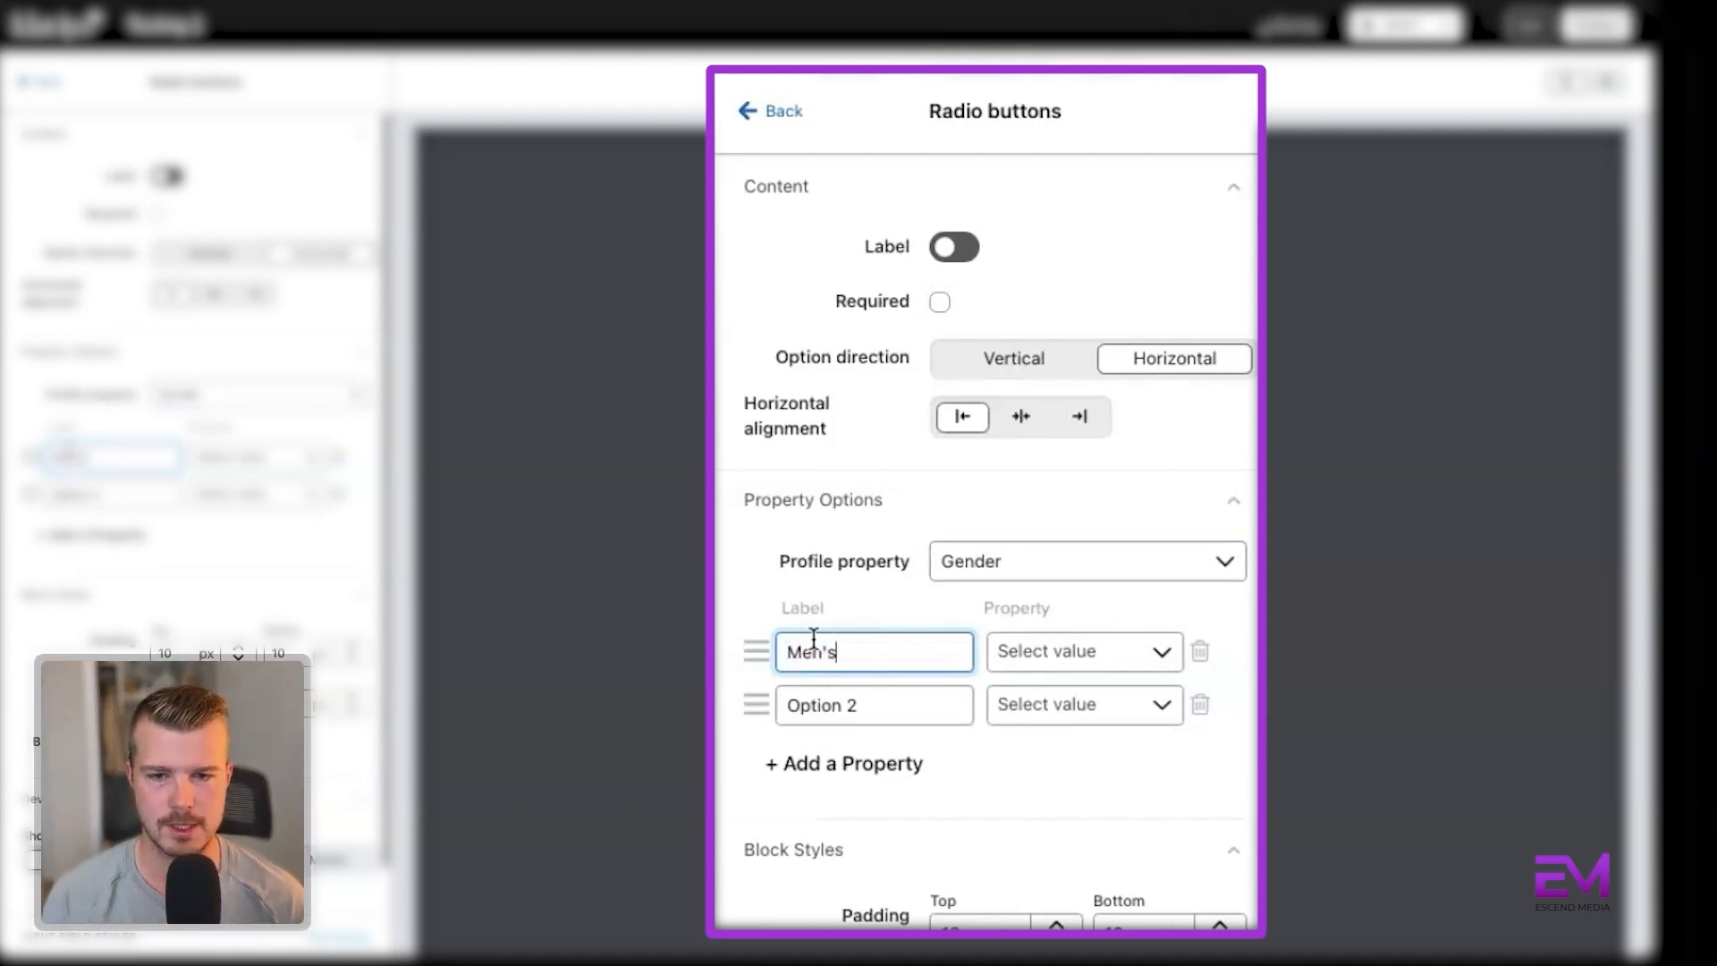
Label the second radio option Women's and add a third option labelled Both.
left_click_drag(859, 707, 809, 713)
type("Women's")
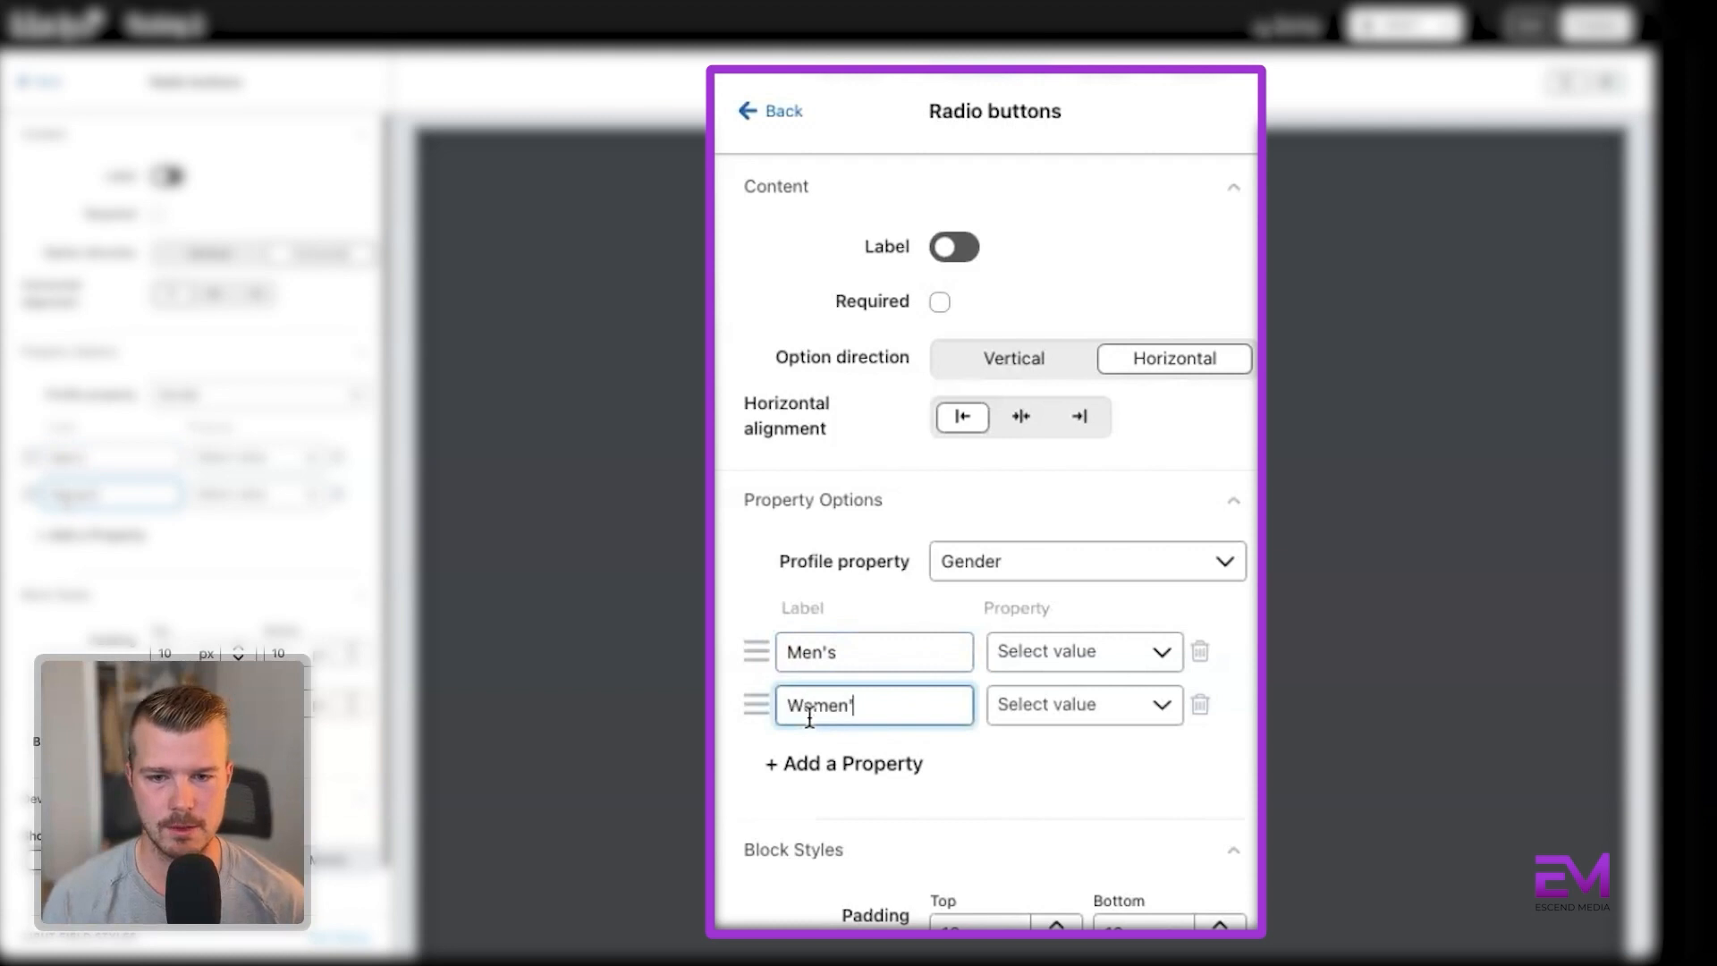
left_click(857, 771)
left_click(843, 770)
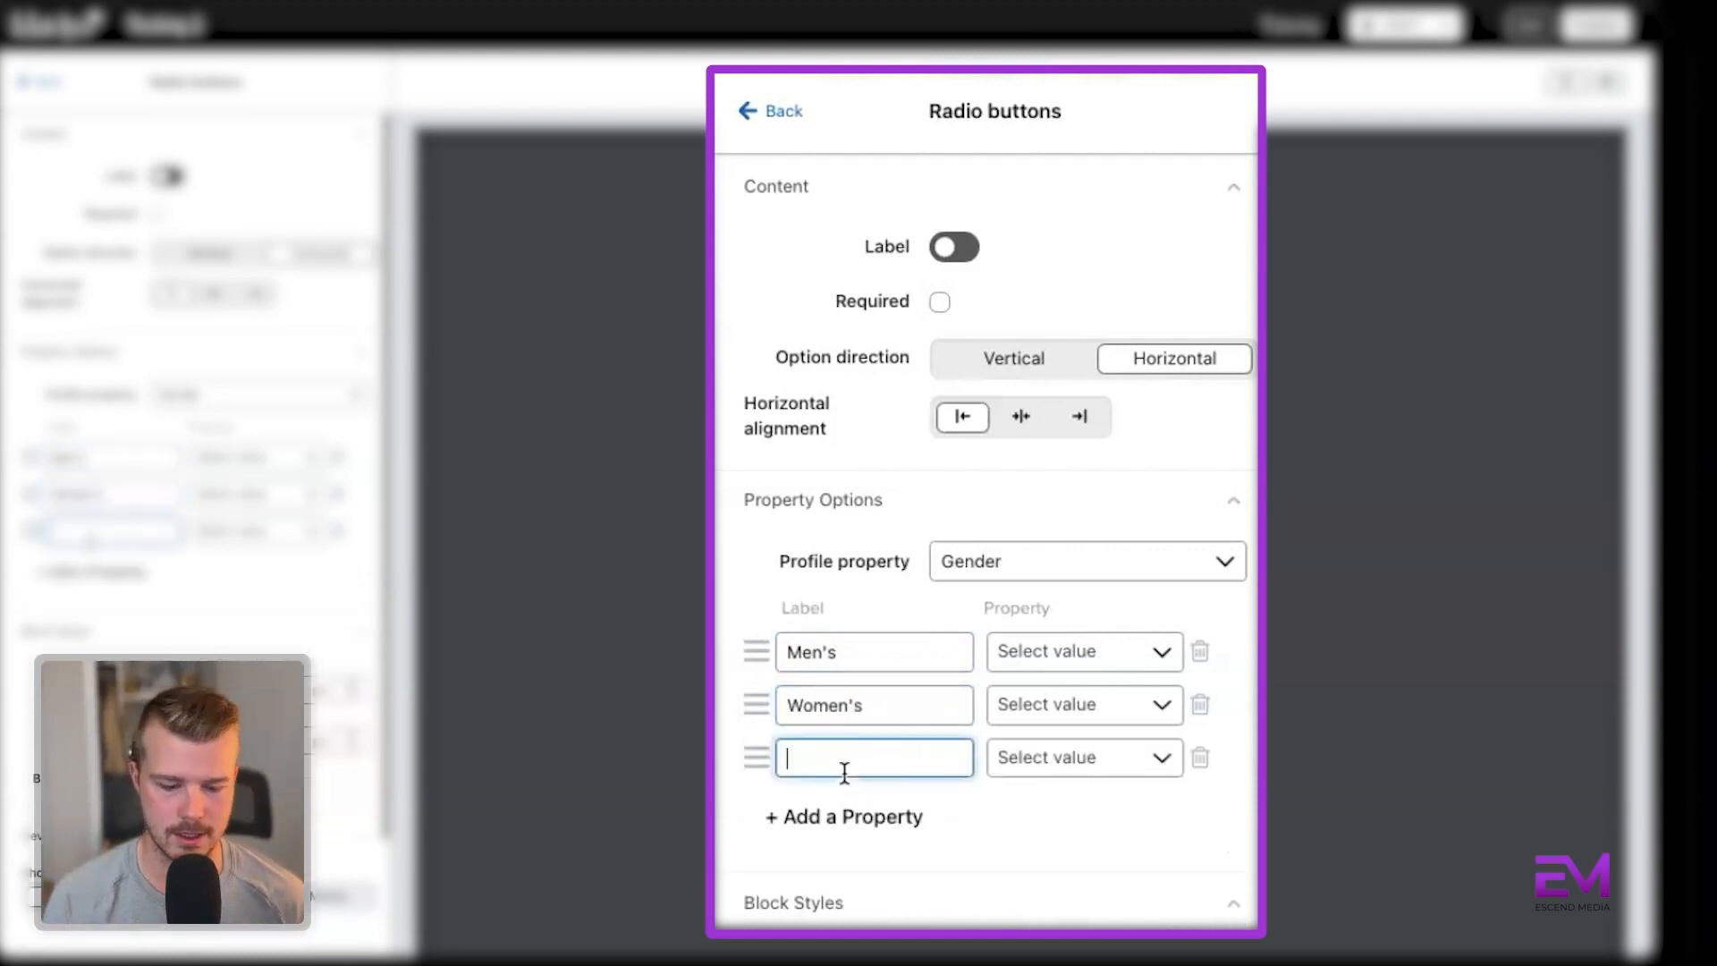
type("Both")
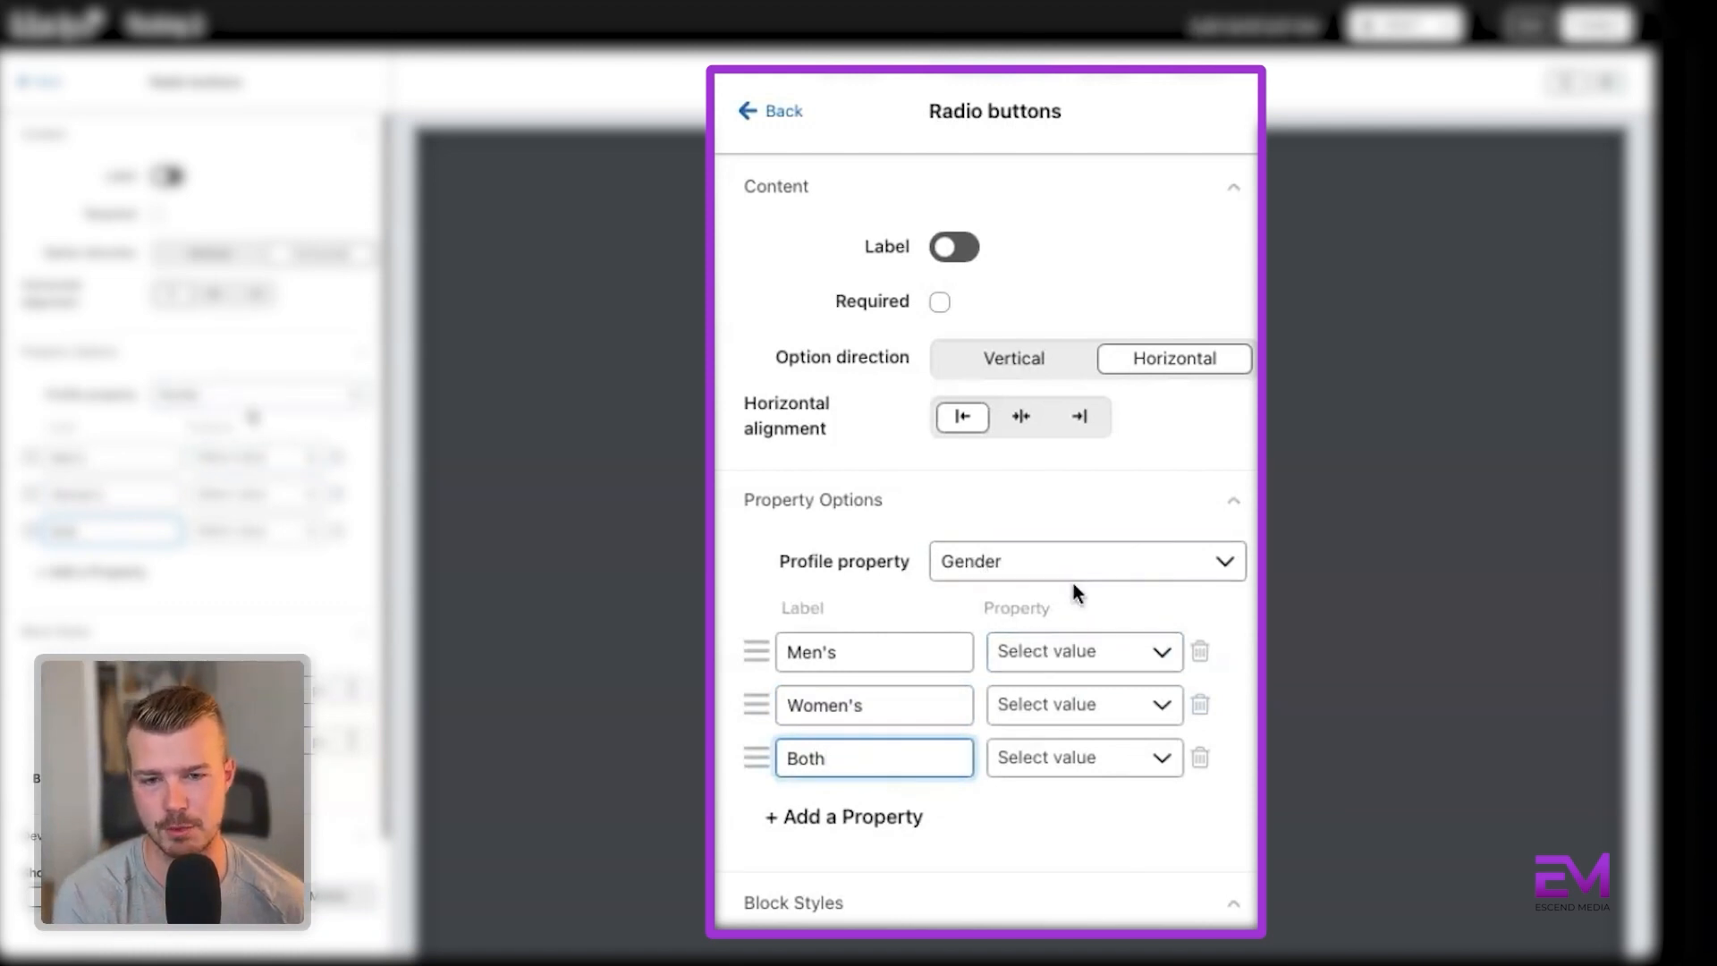
left_click(1073, 652)
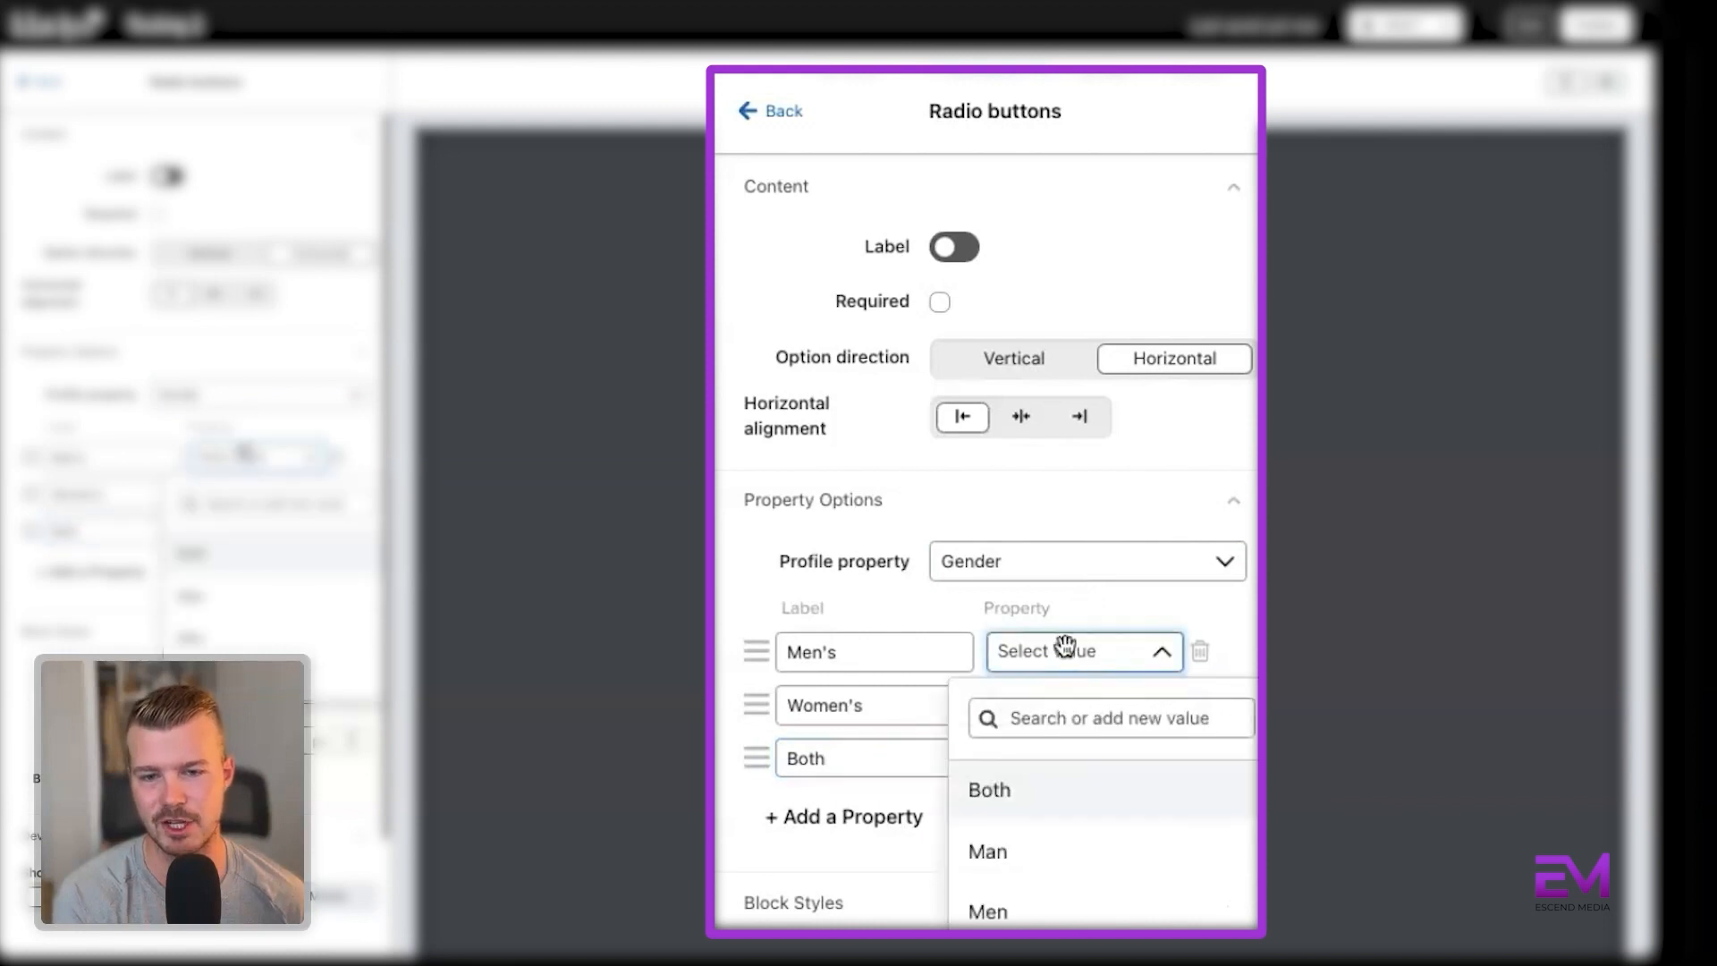
left_click(1058, 721)
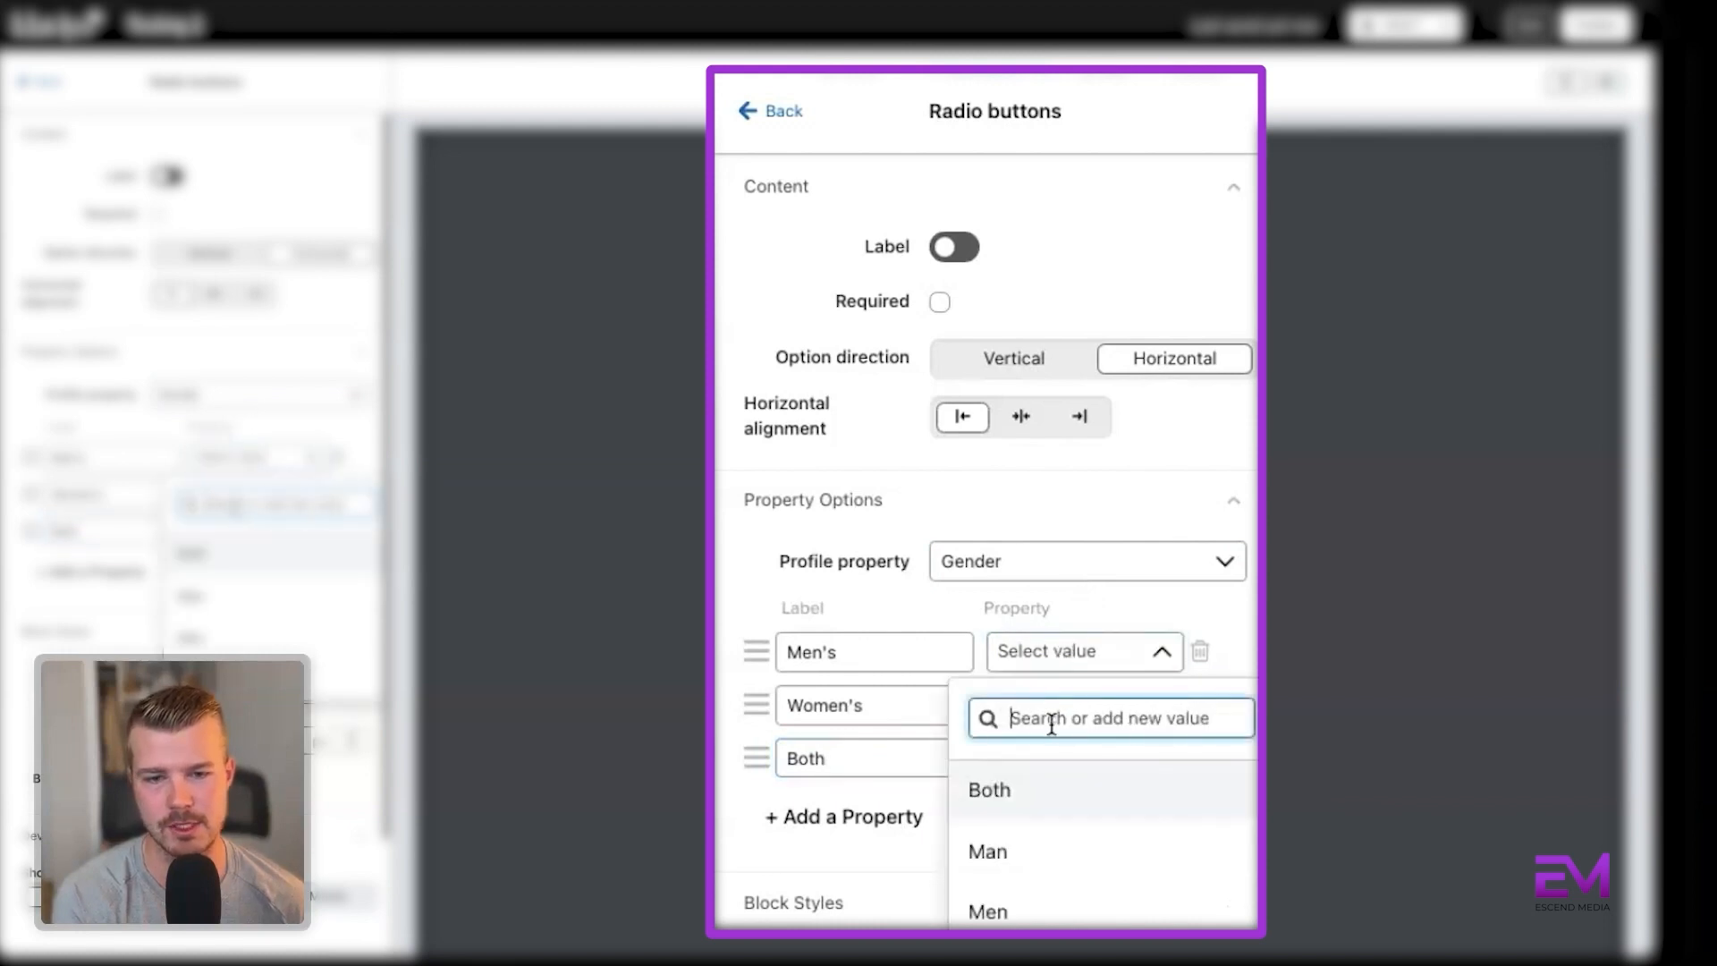
type("Ca")
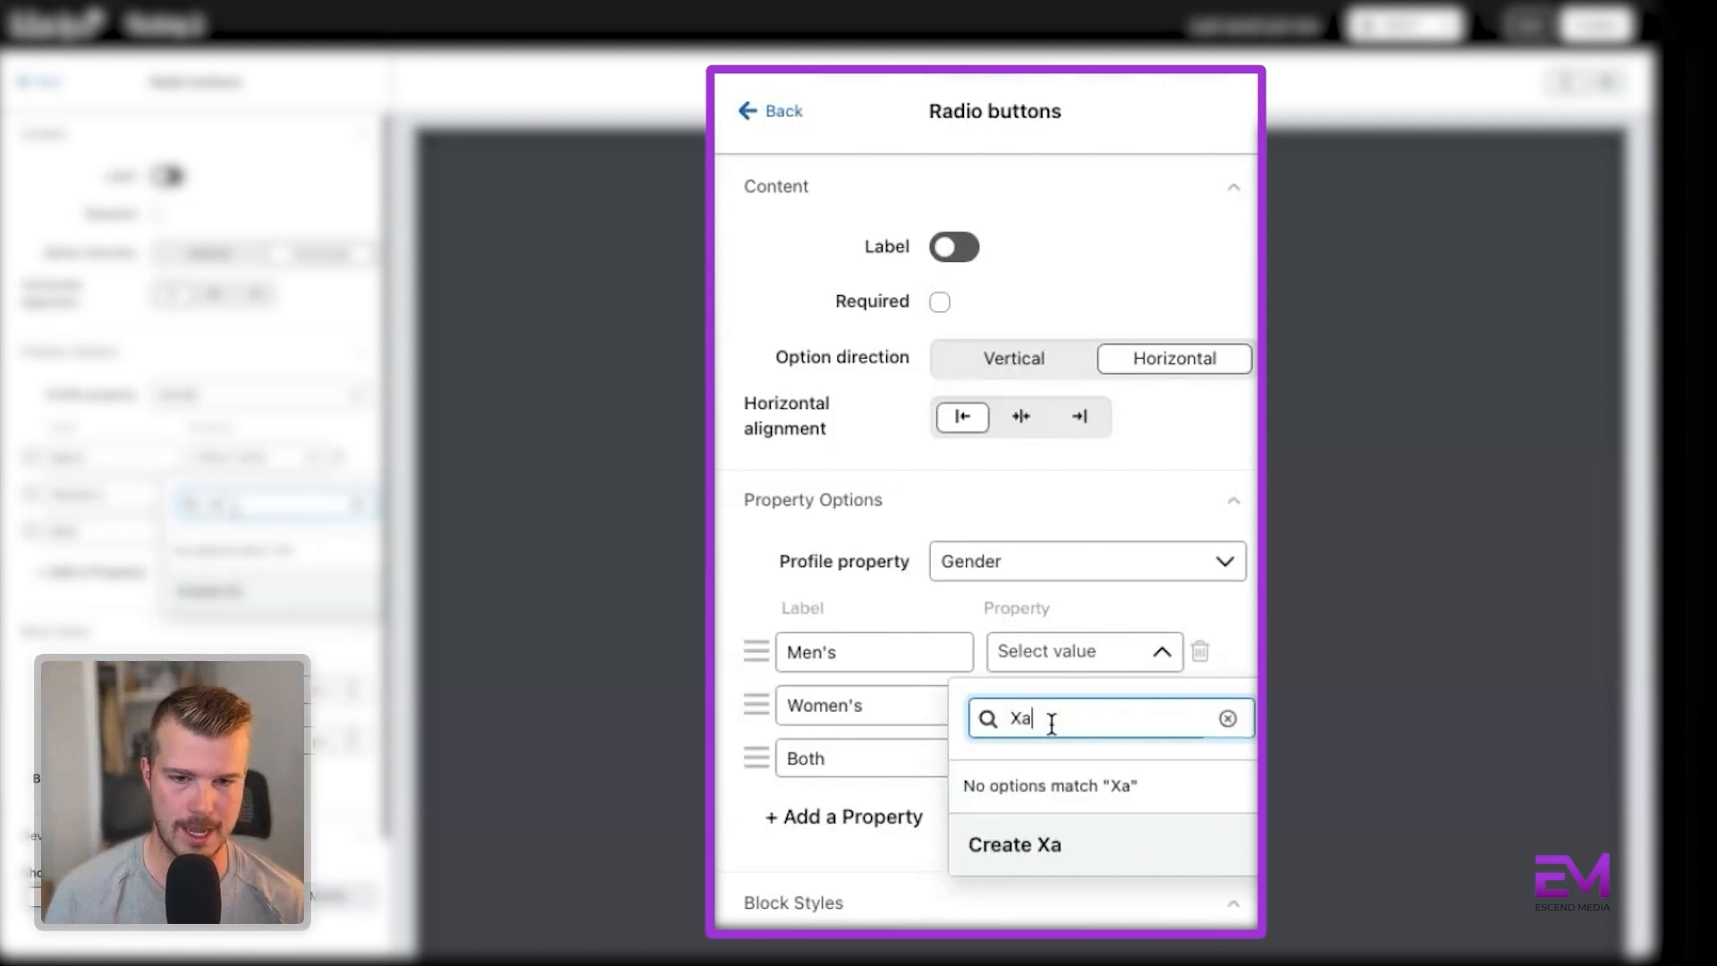
key("BackSpace")
type("ats")
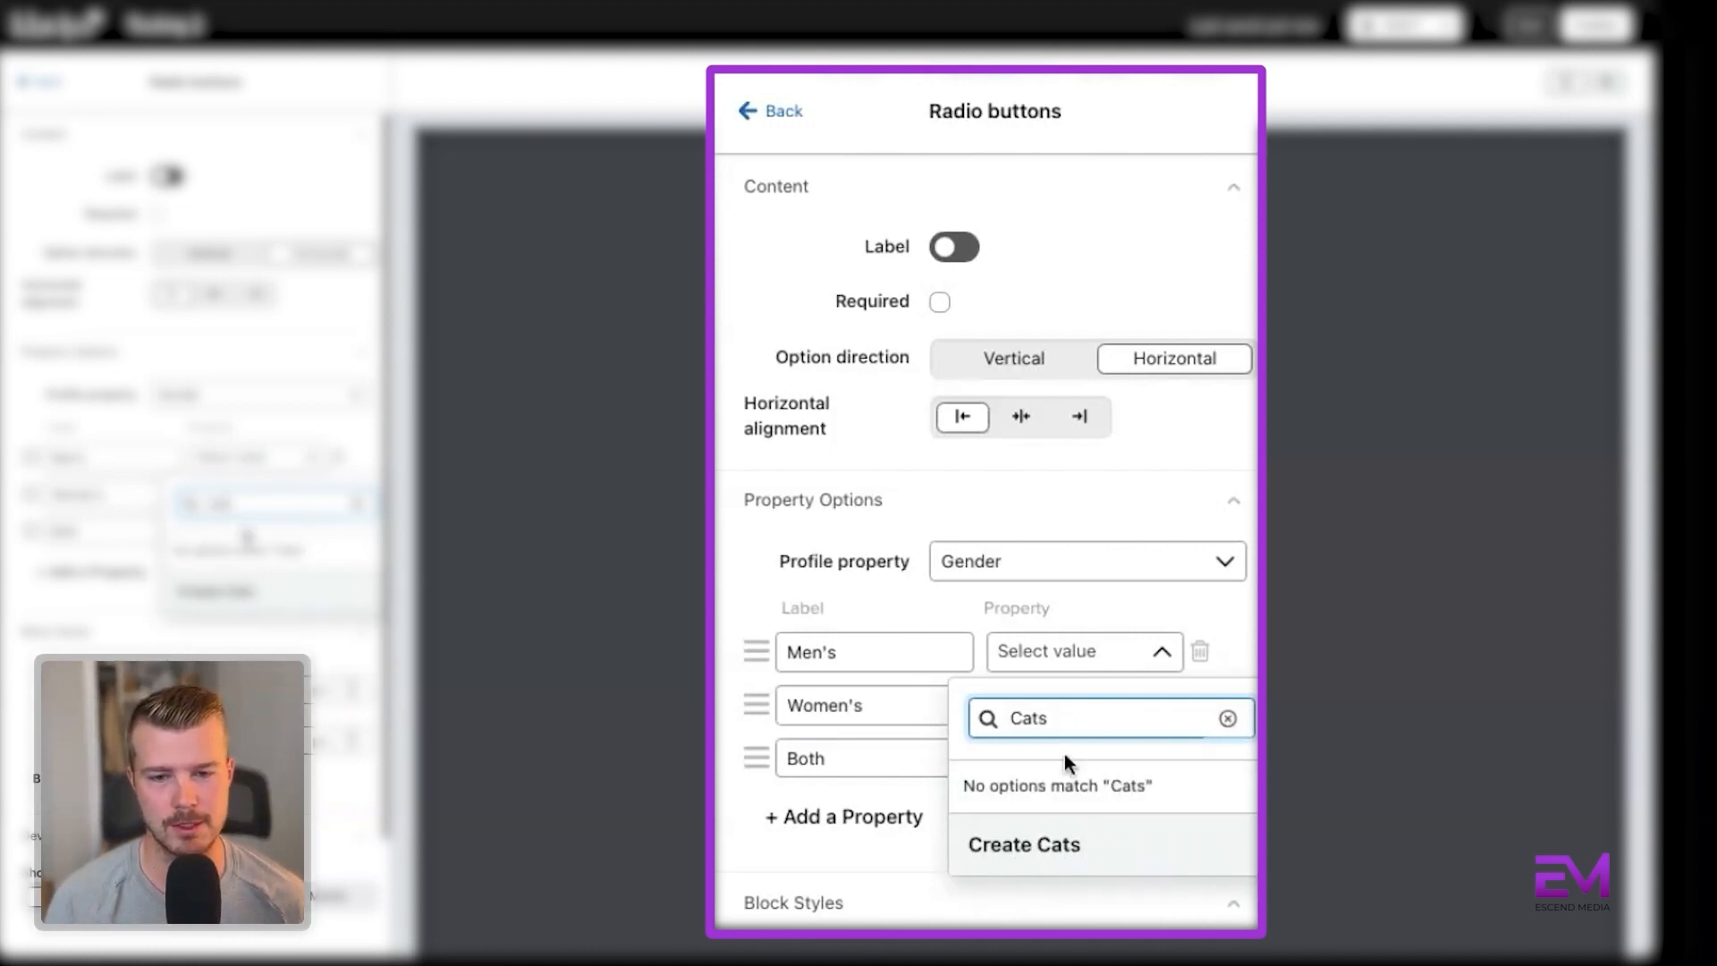
double_click(1067, 718)
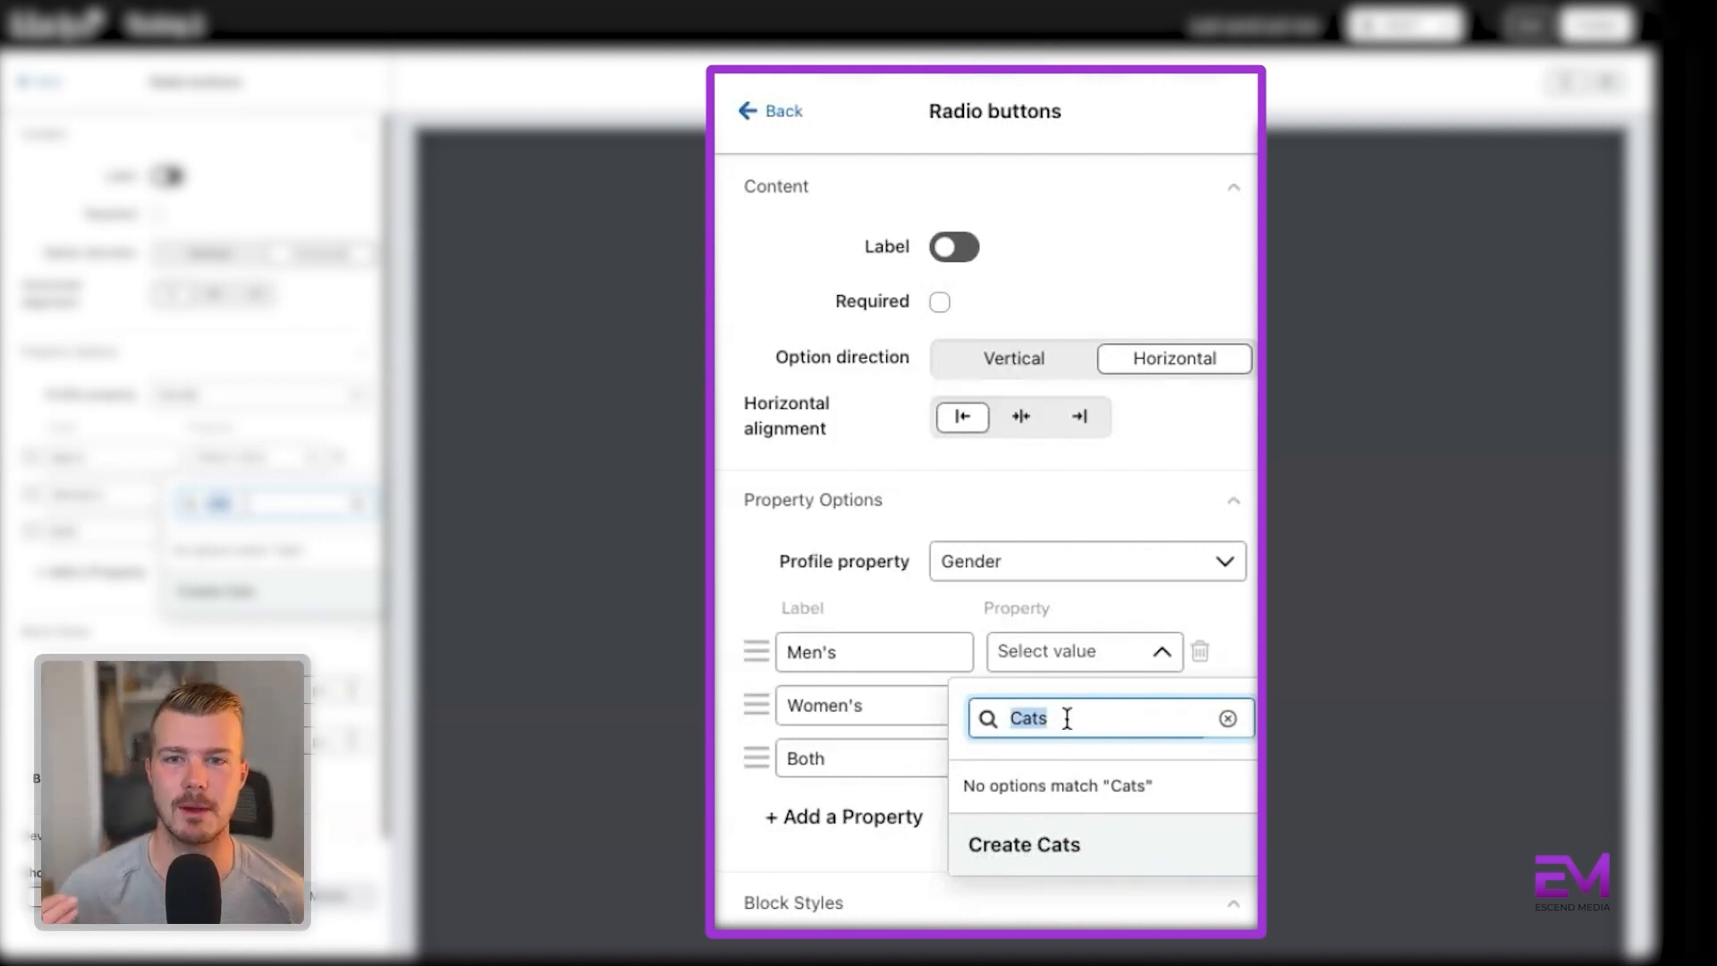
key("BackSpace")
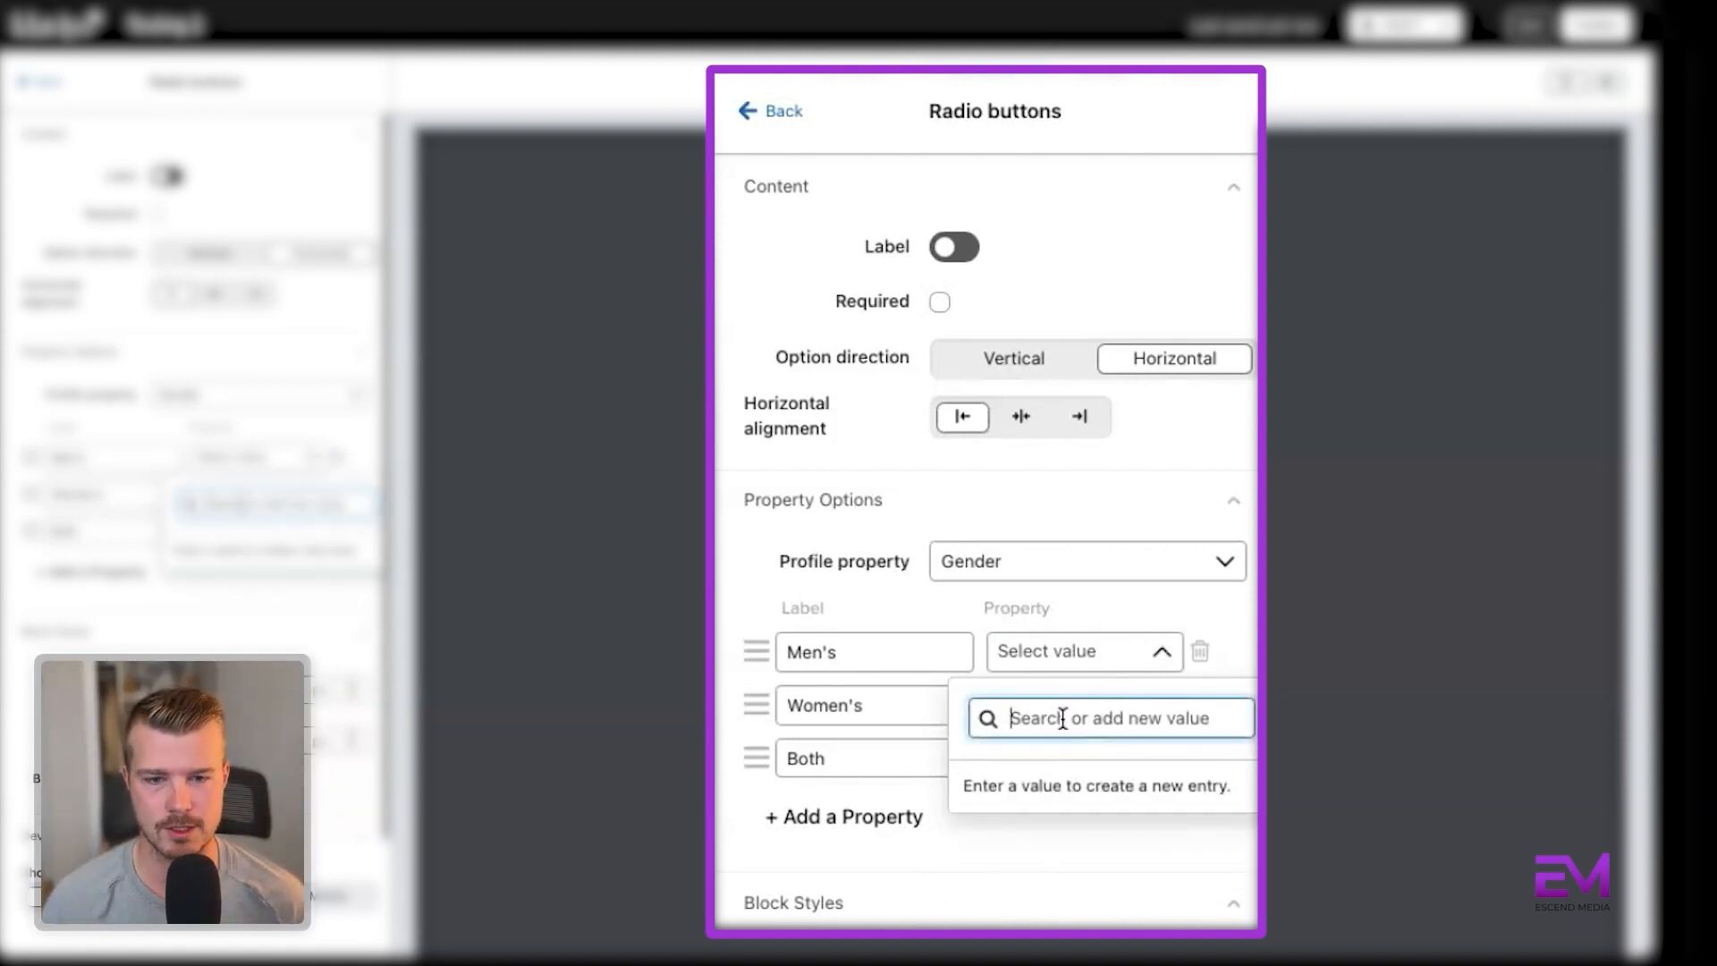
Assign the Gender values Men, Woman and Both to the Men's, Women's and Both options, and leave the radio buttons settings.
type("men")
left_click(1023, 790)
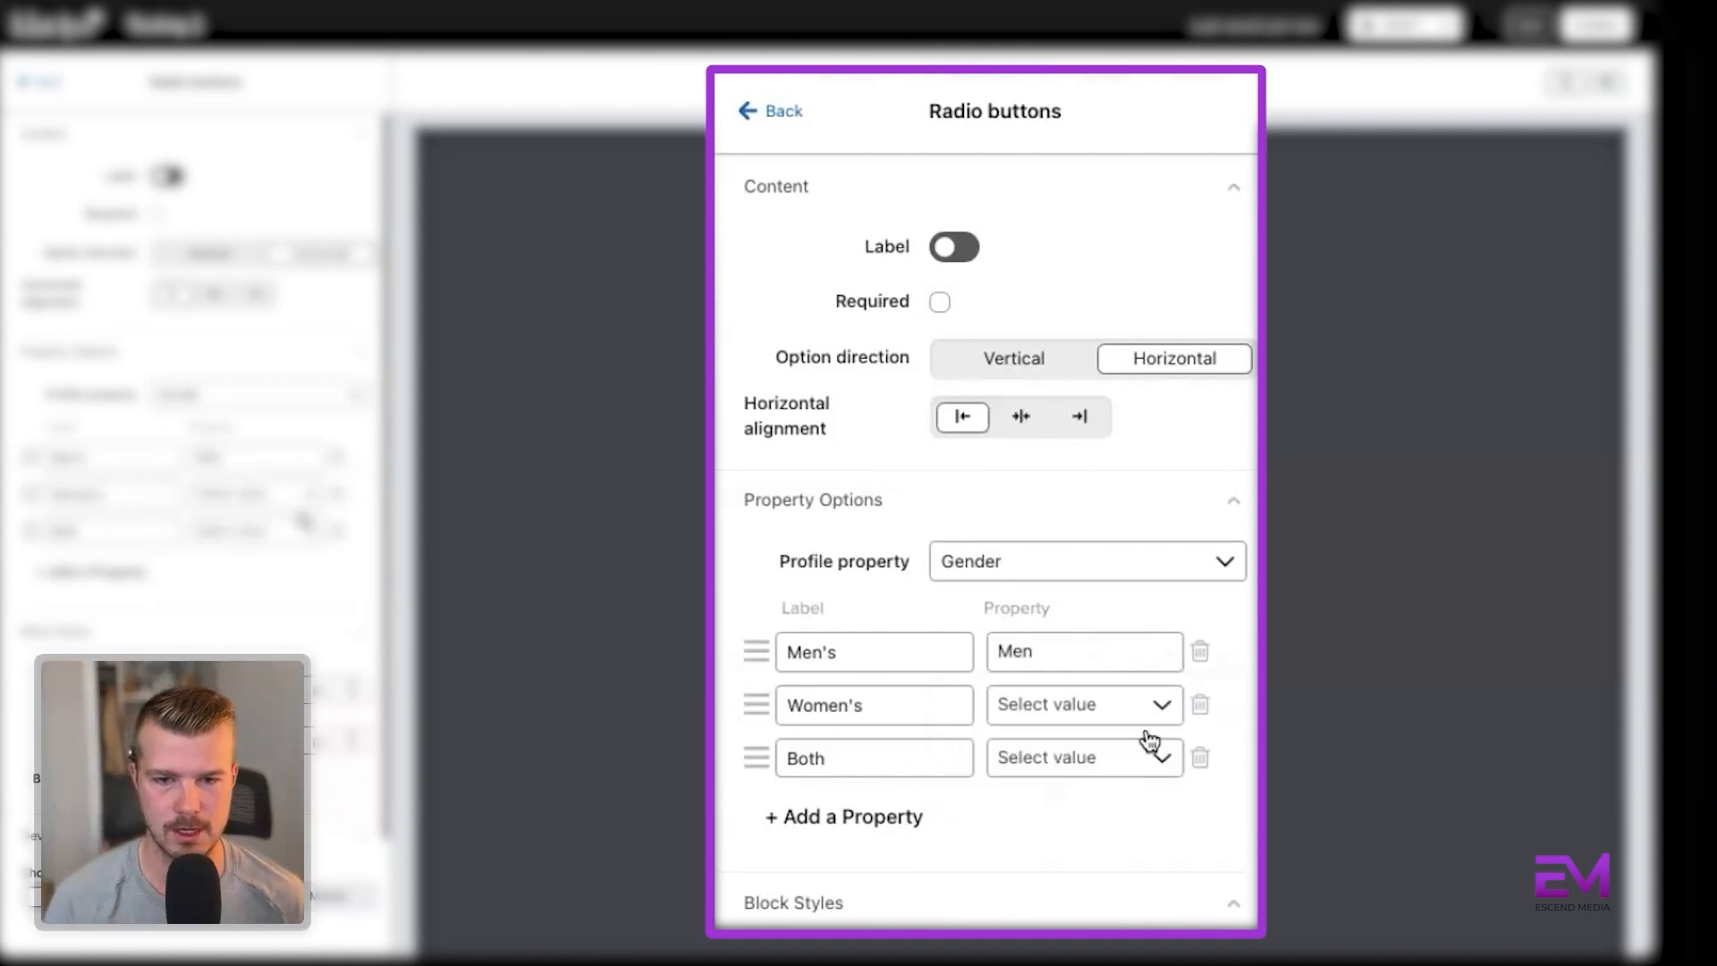
left_click(1162, 709)
left_click(1064, 648)
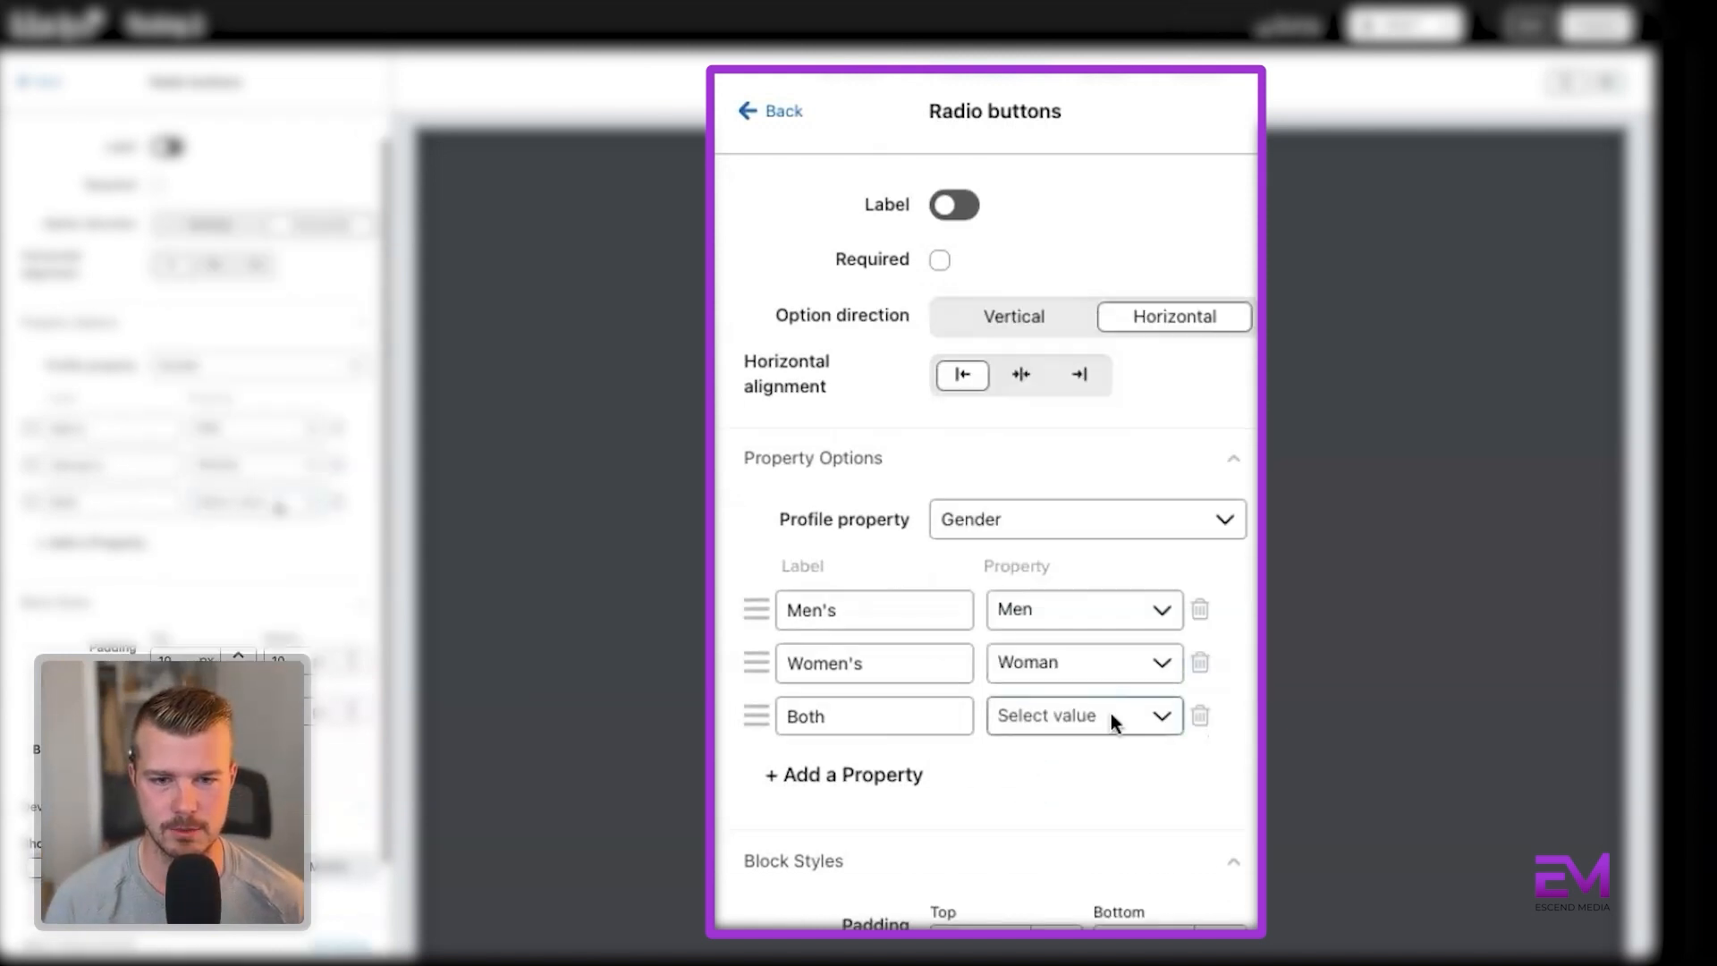
left_click(1112, 715)
left_click(1000, 866)
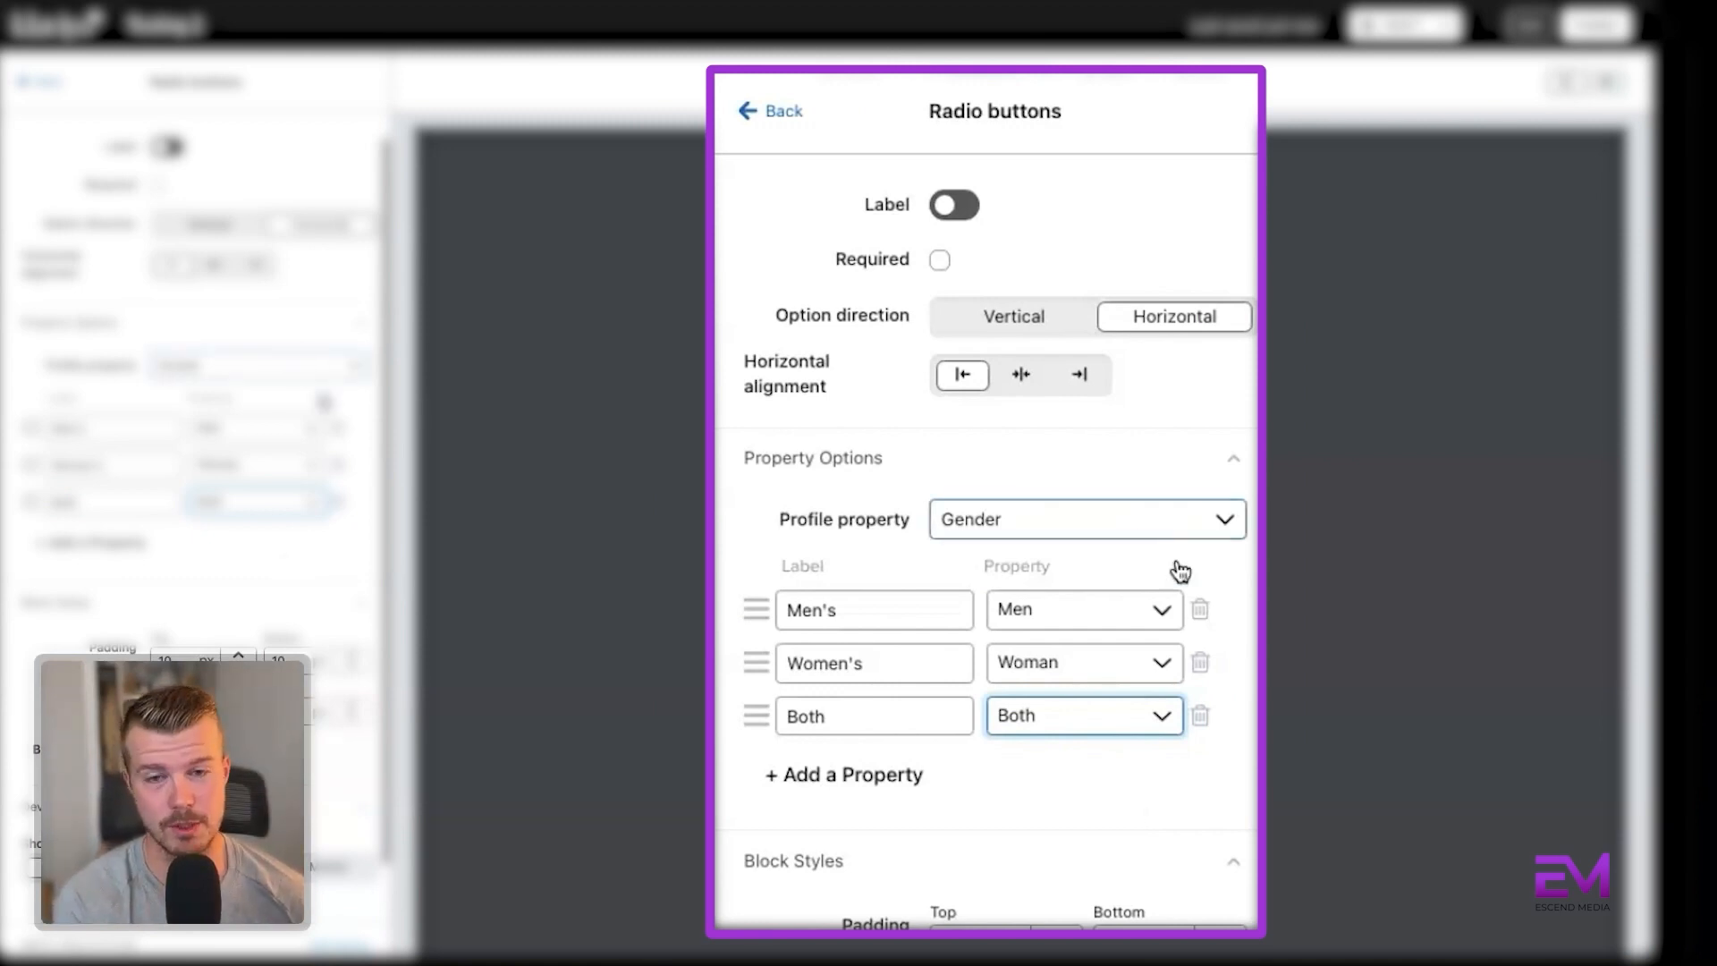
scroll(979, 720, "down", 2)
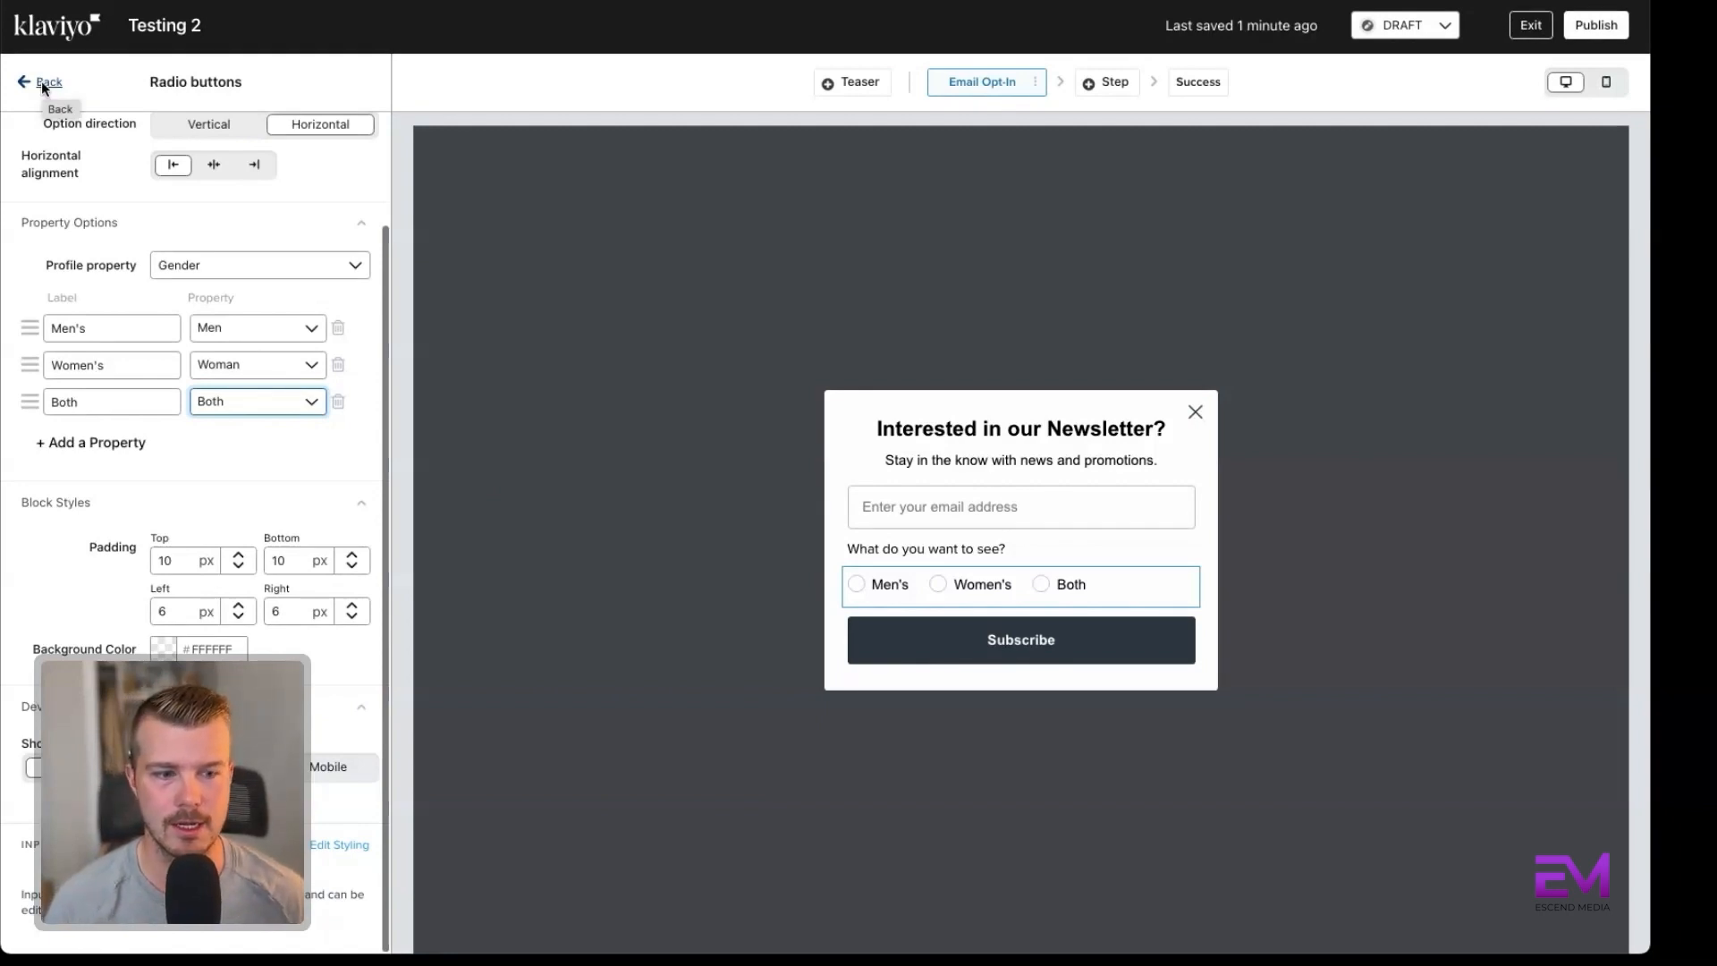
left_click(55, 87)
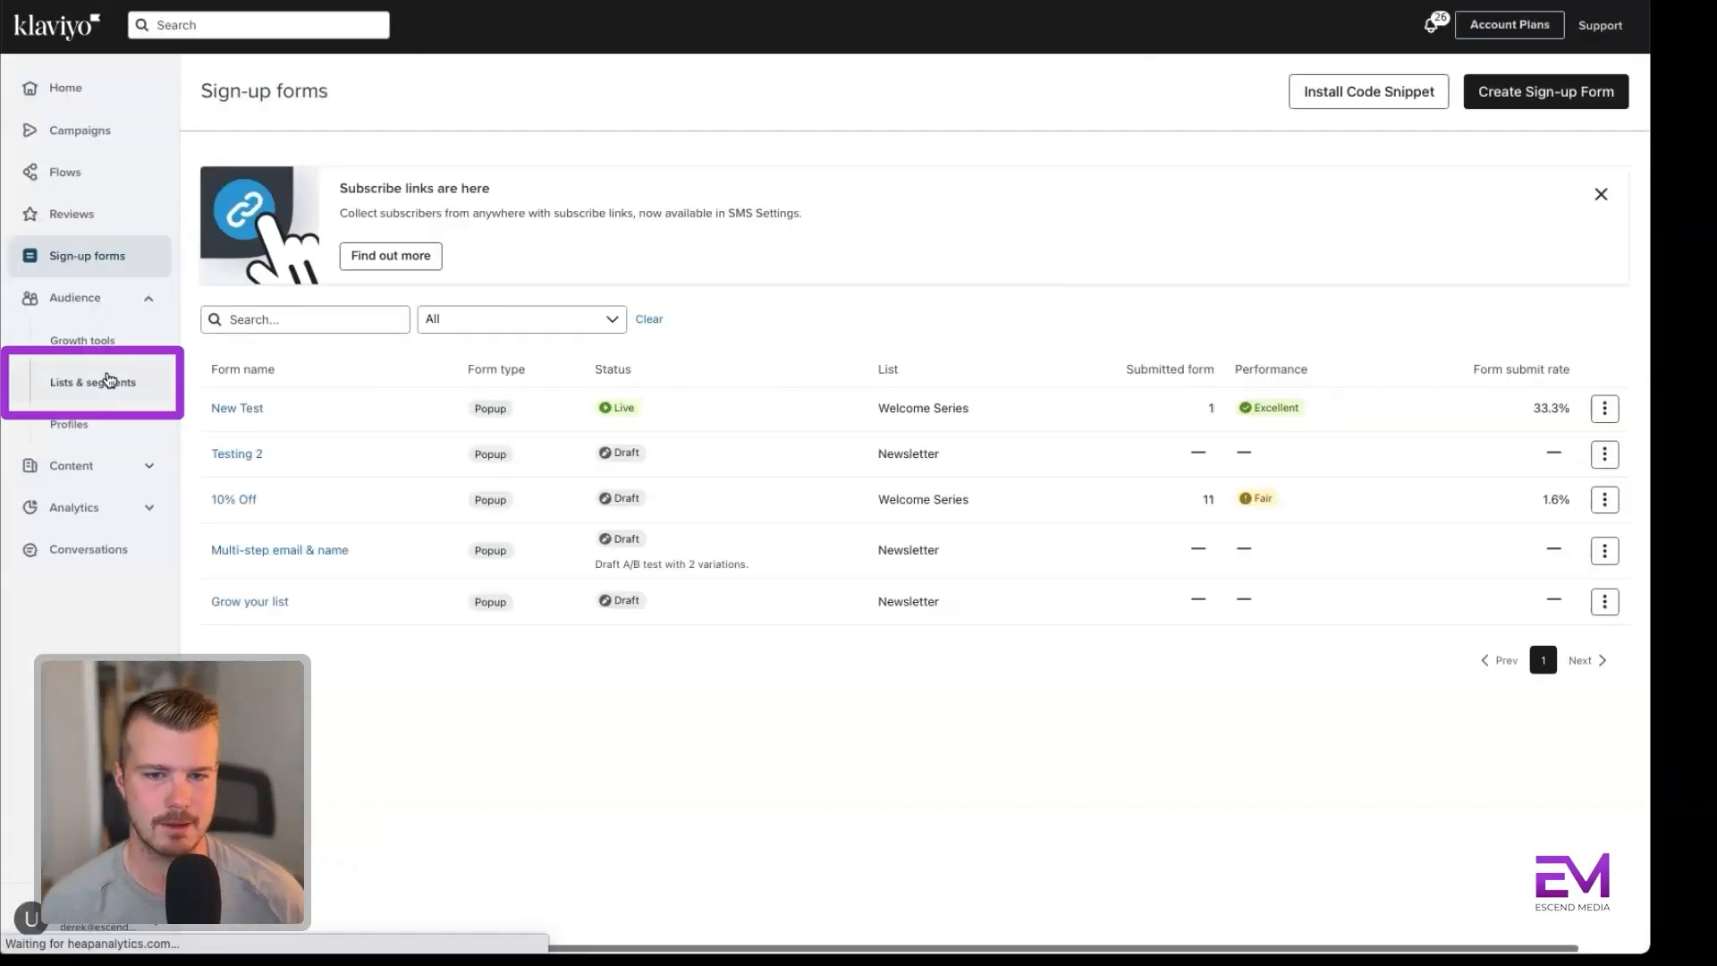
View the members of the Men segment and return to the Lists & Segments overview.
left_click(109, 380)
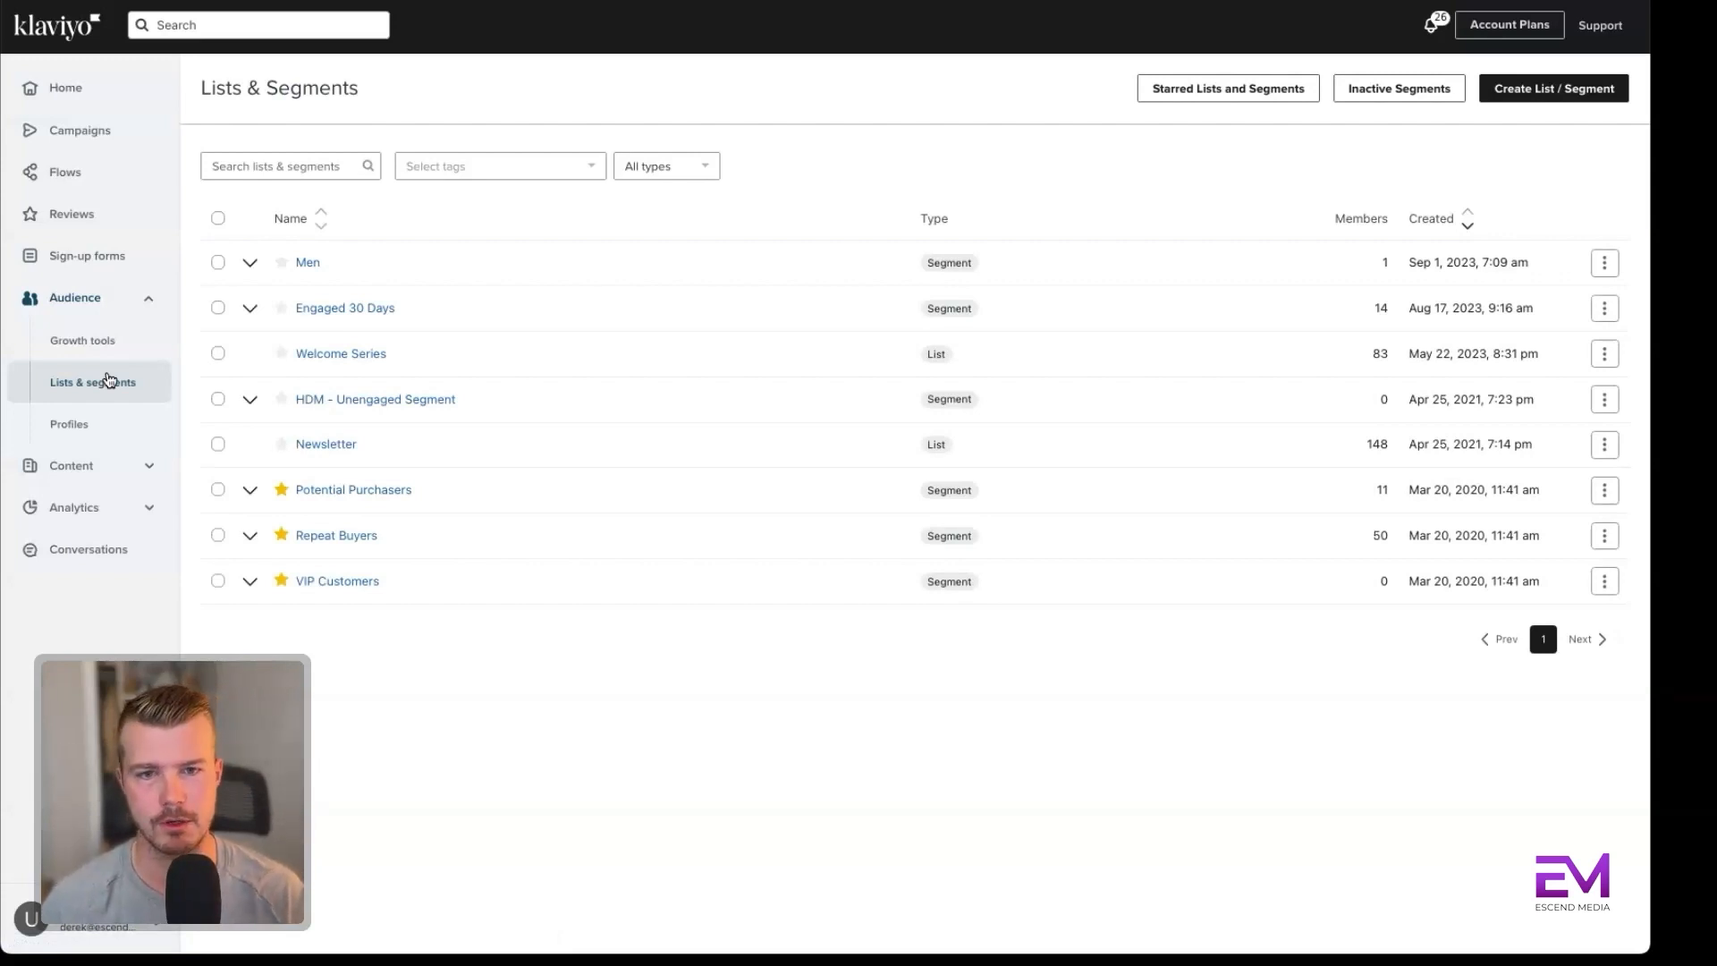
left_click(308, 264)
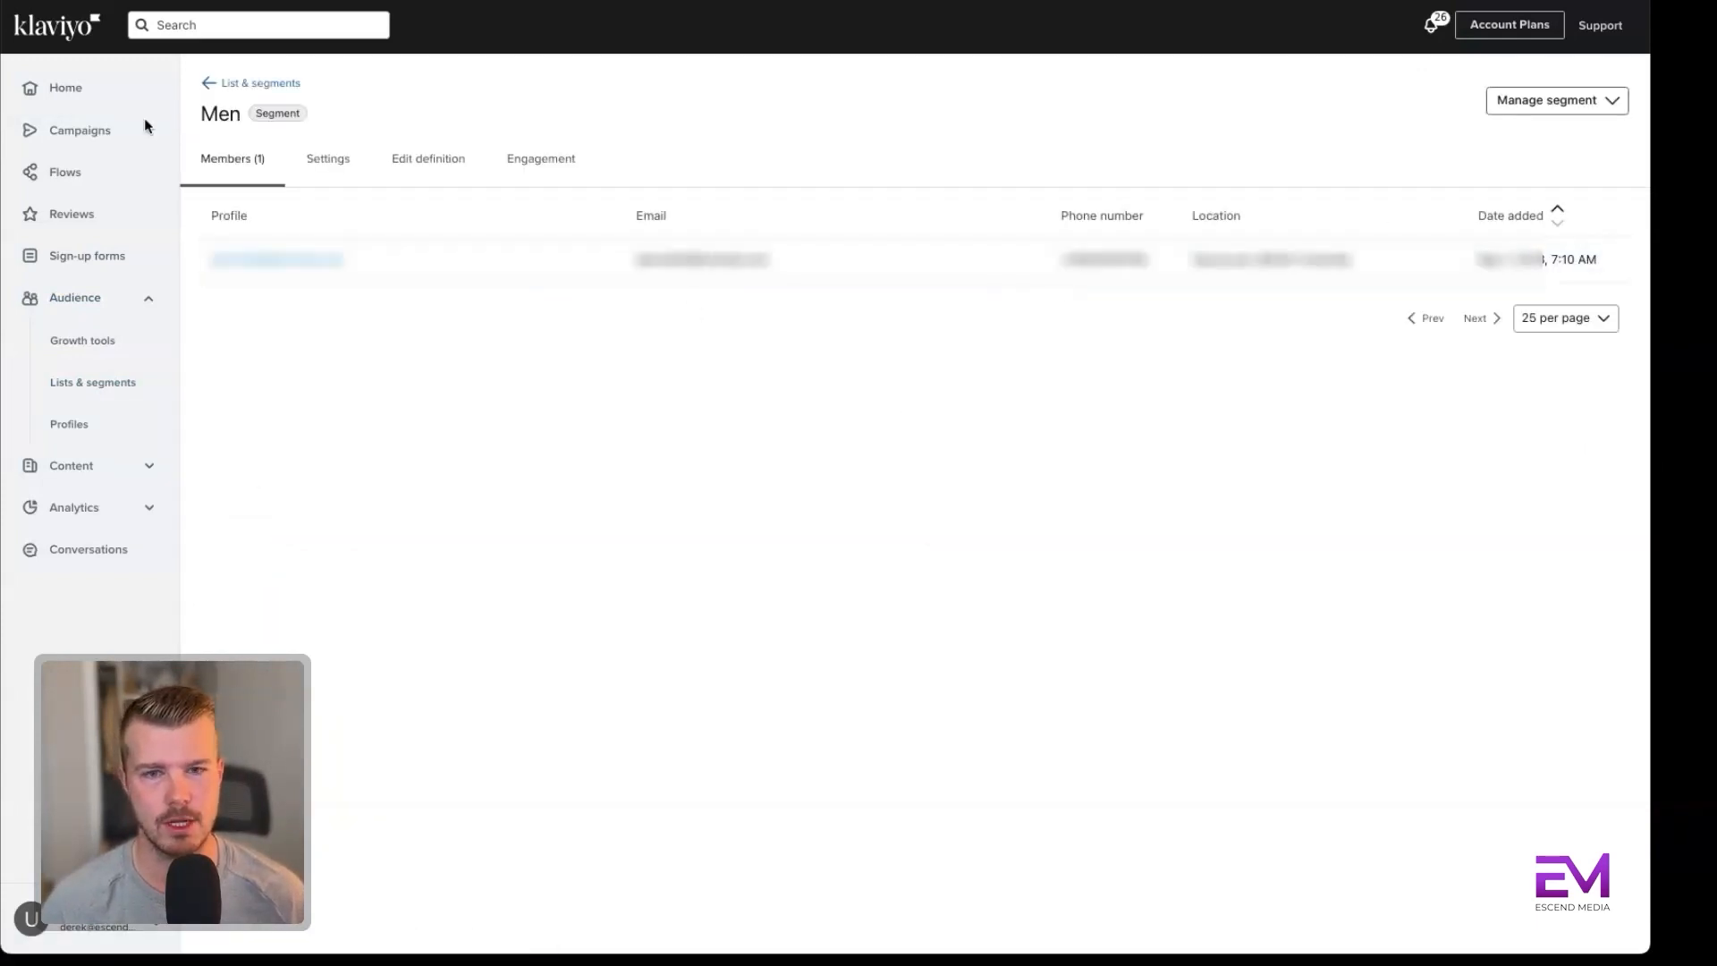
left_click(207, 84)
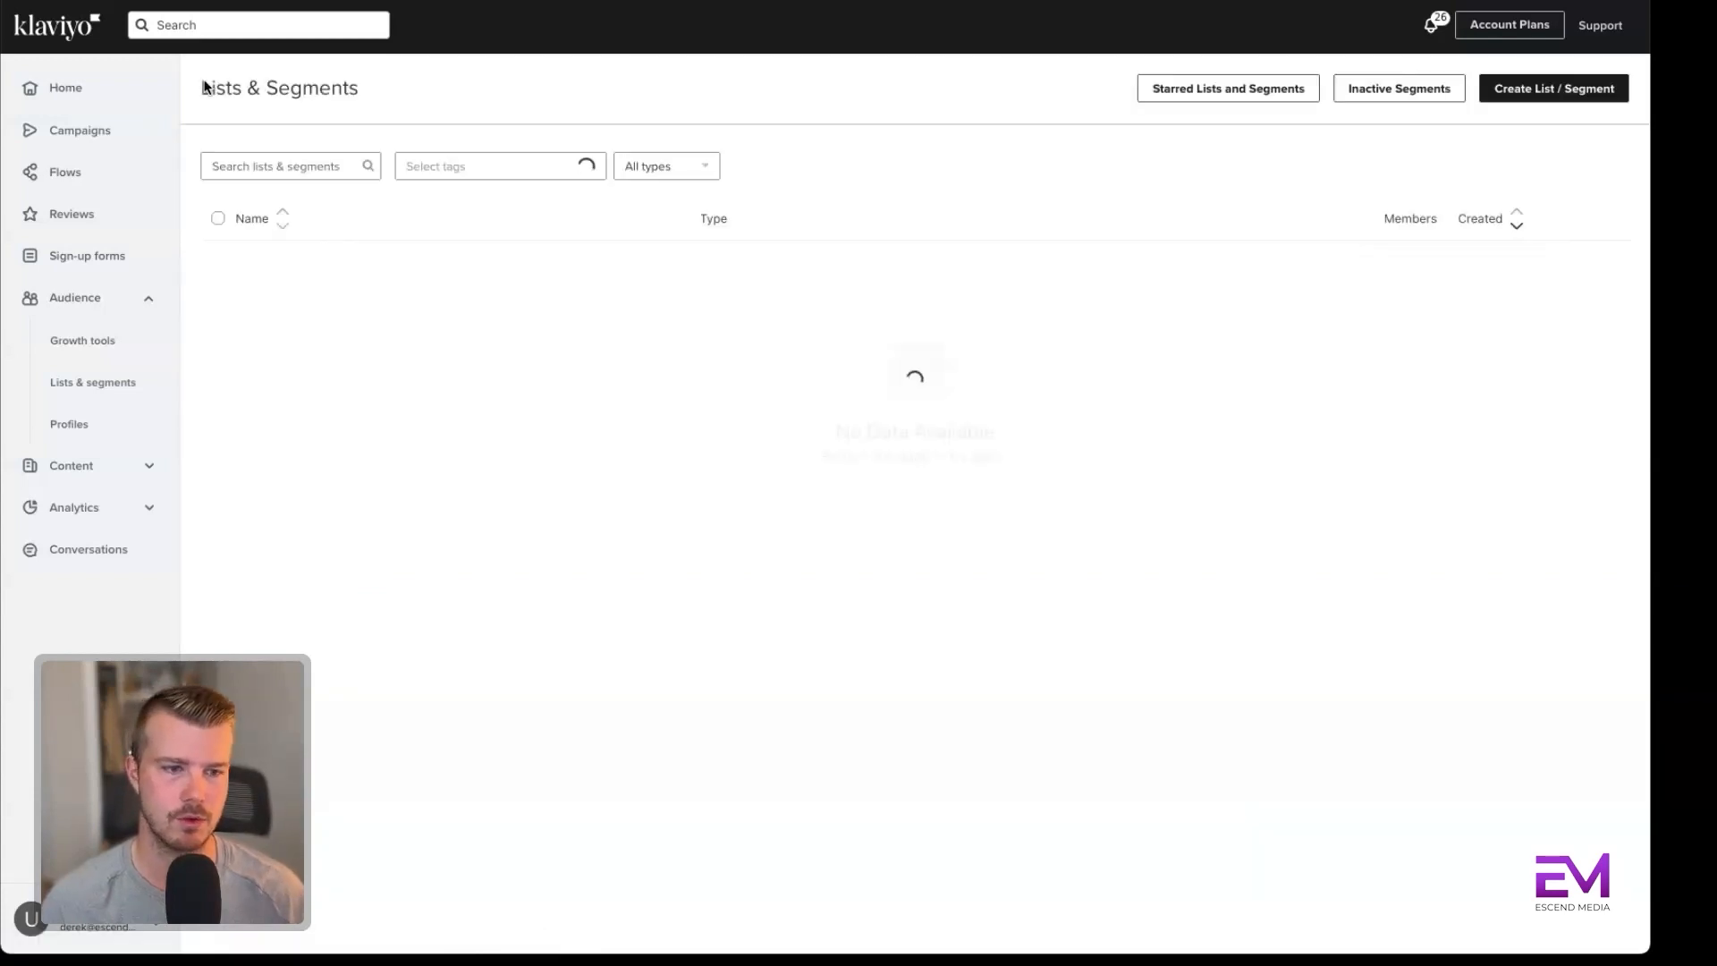